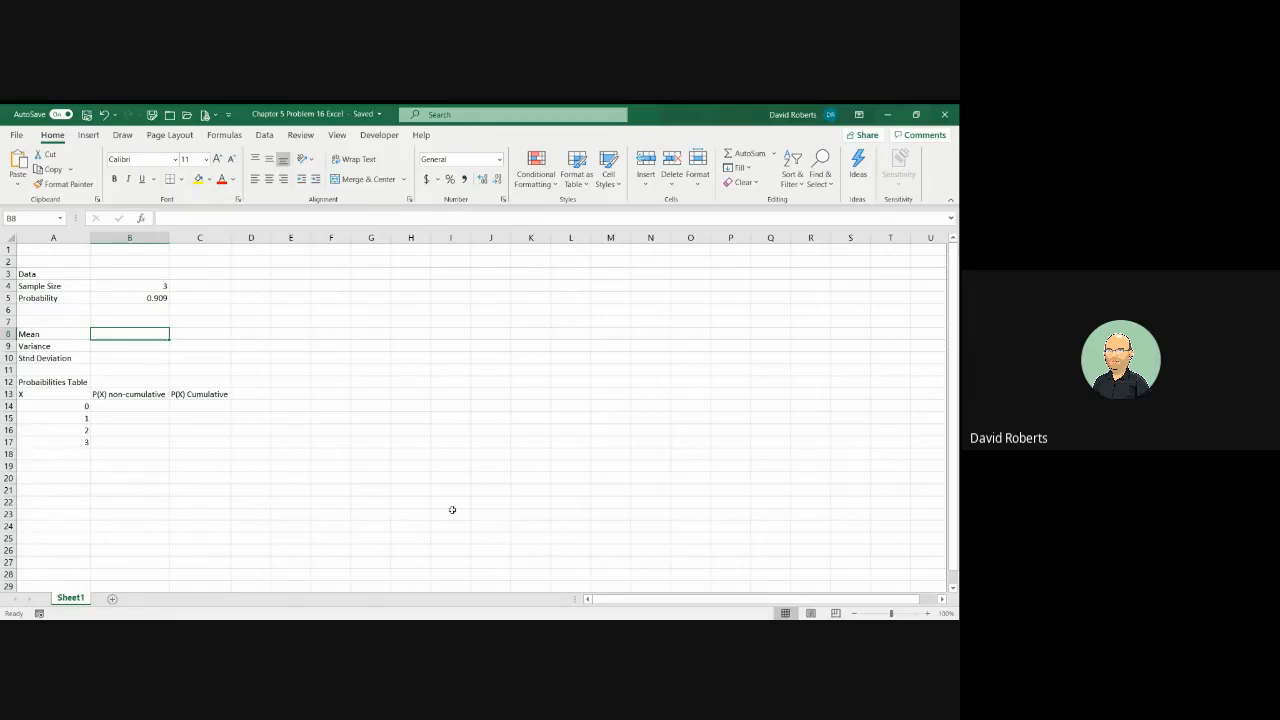
Step: Calculate the mean in B8 as sample size times probability with the formula =B4*B5
type("=")
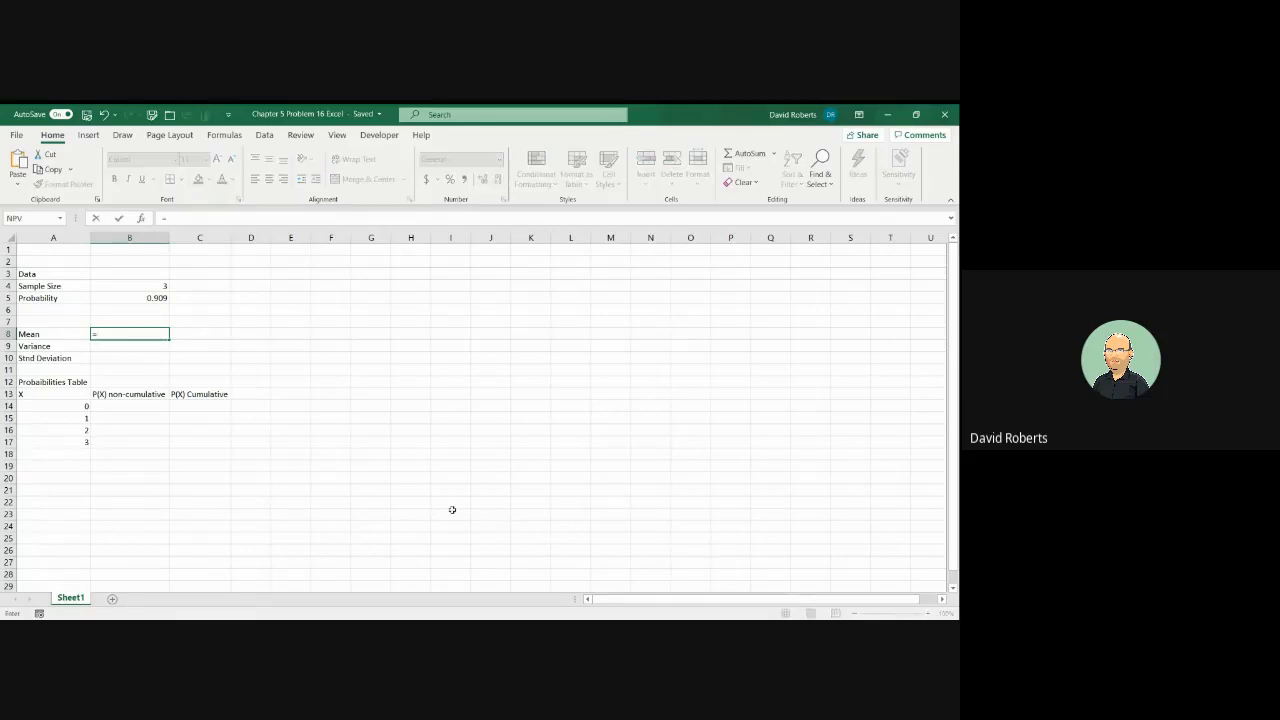
left_click(158, 287)
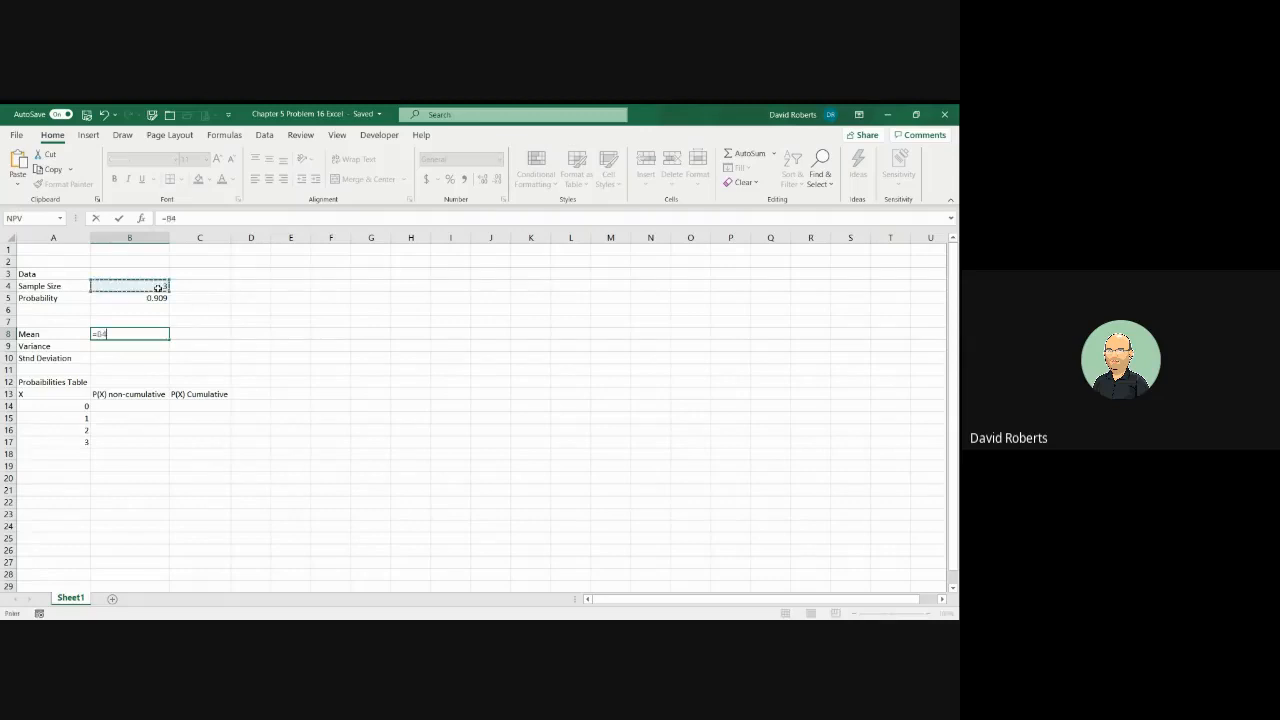
type("*")
left_click(160, 297)
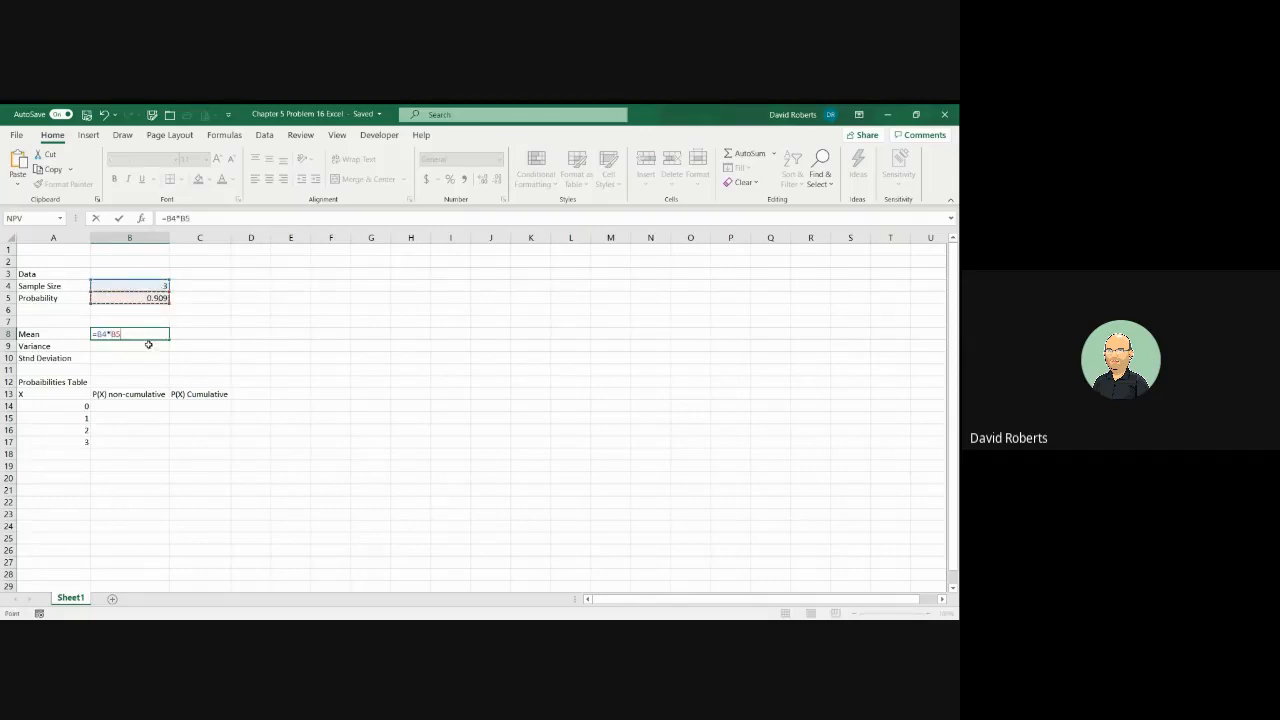
key("Return")
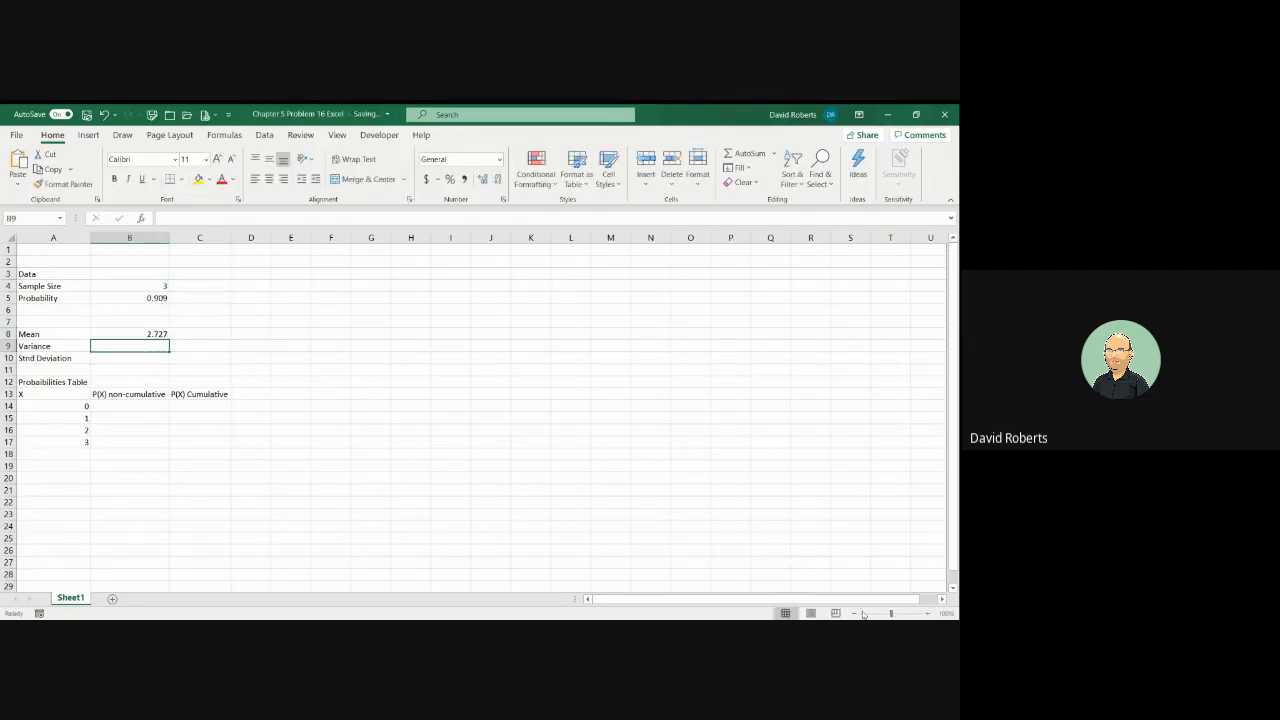
Step: Calculate the variance in B9 with the formula =B4*B5*(1-B5)
left_click(893, 613)
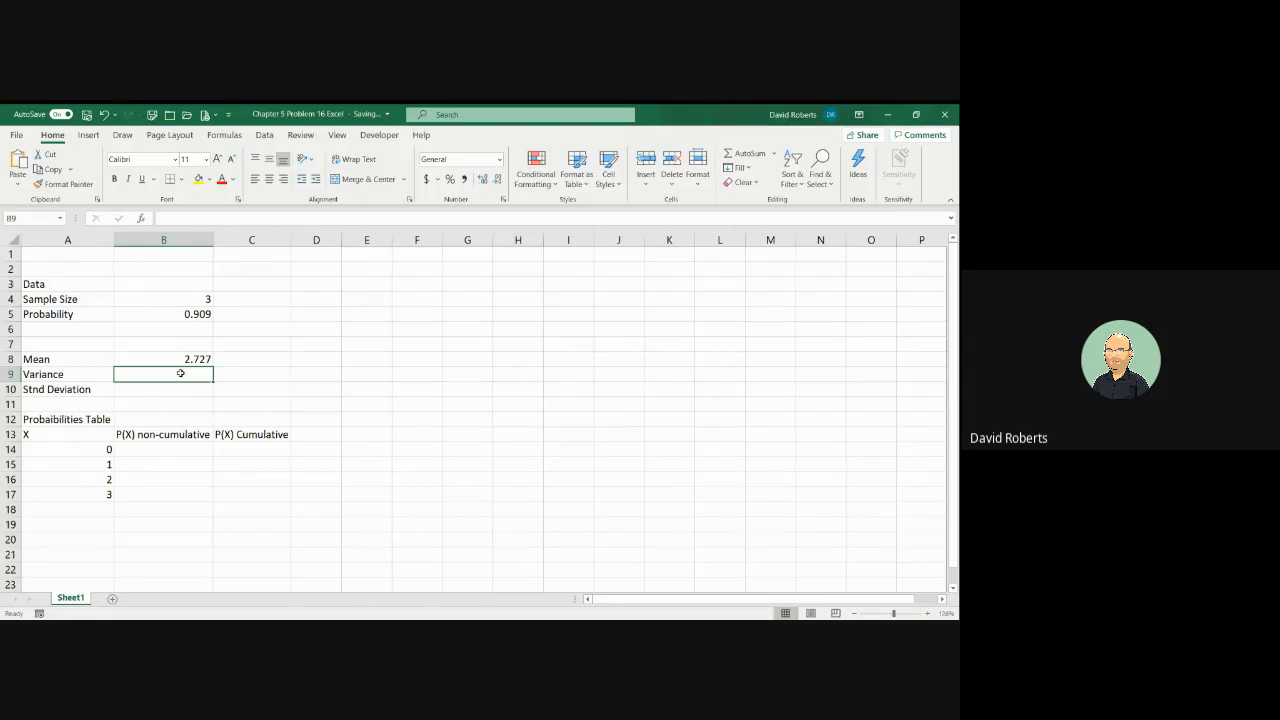
type("=")
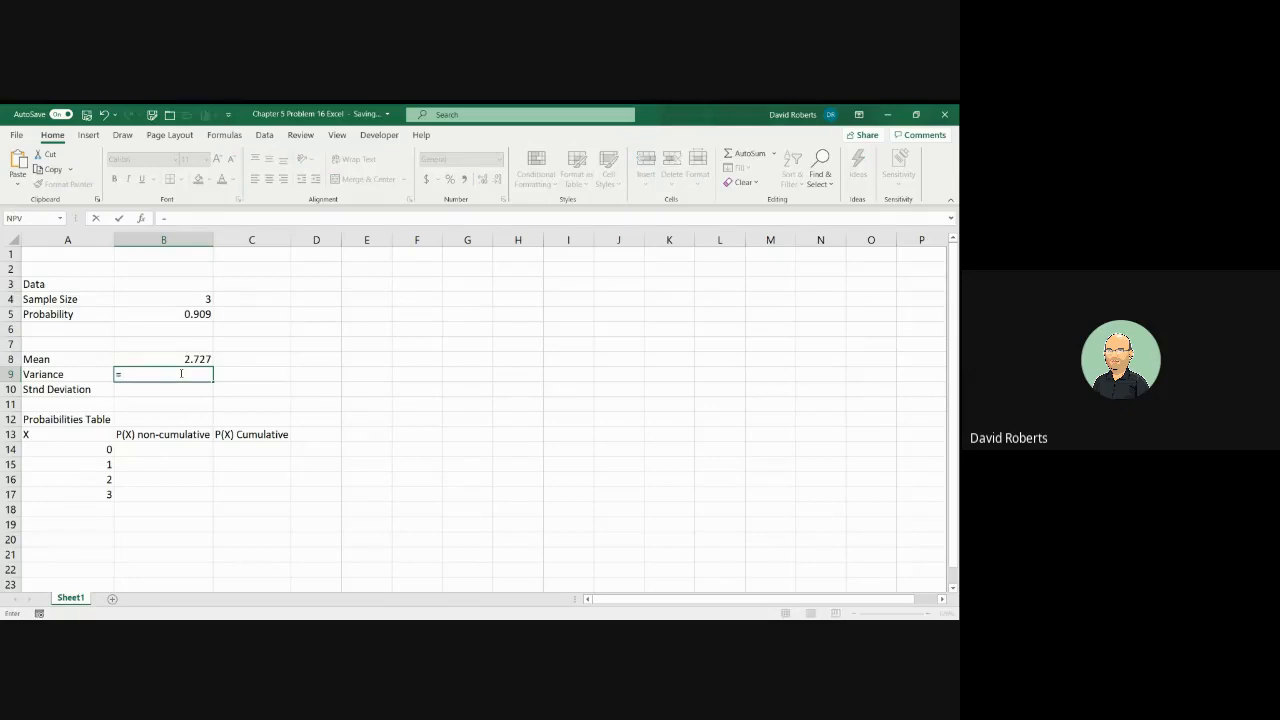
left_click(189, 300)
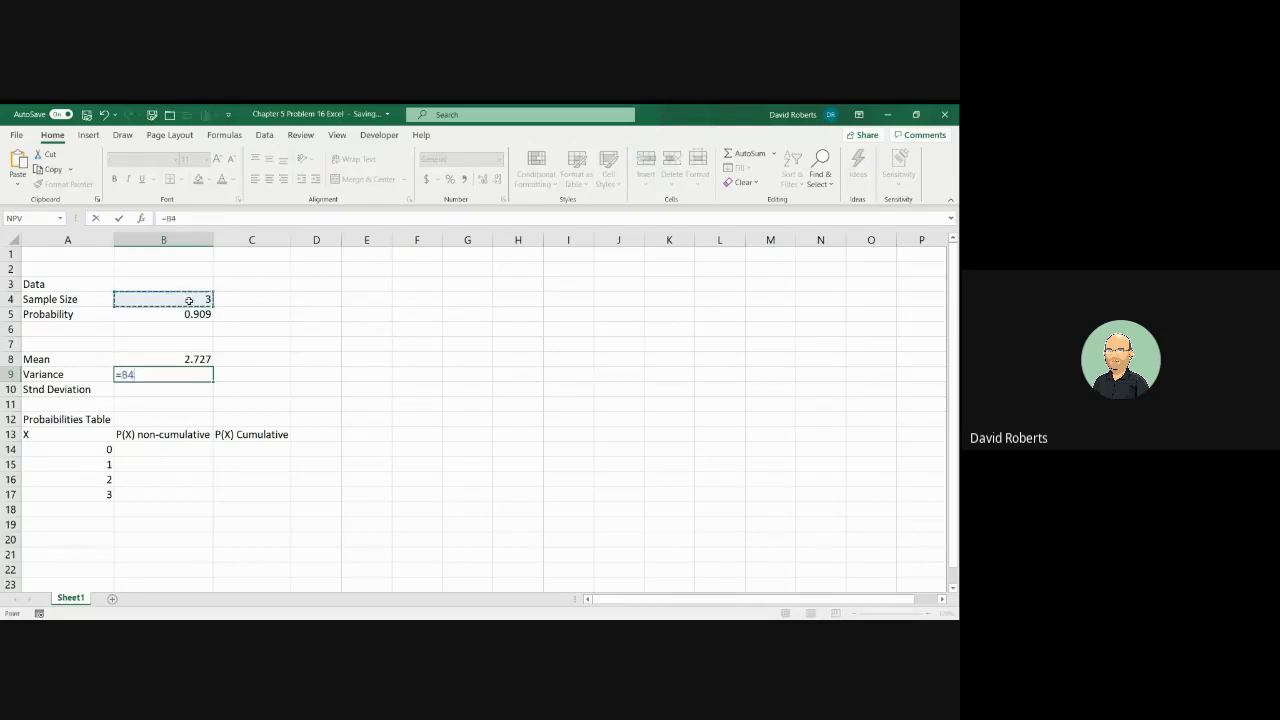
type("*")
left_click(194, 313)
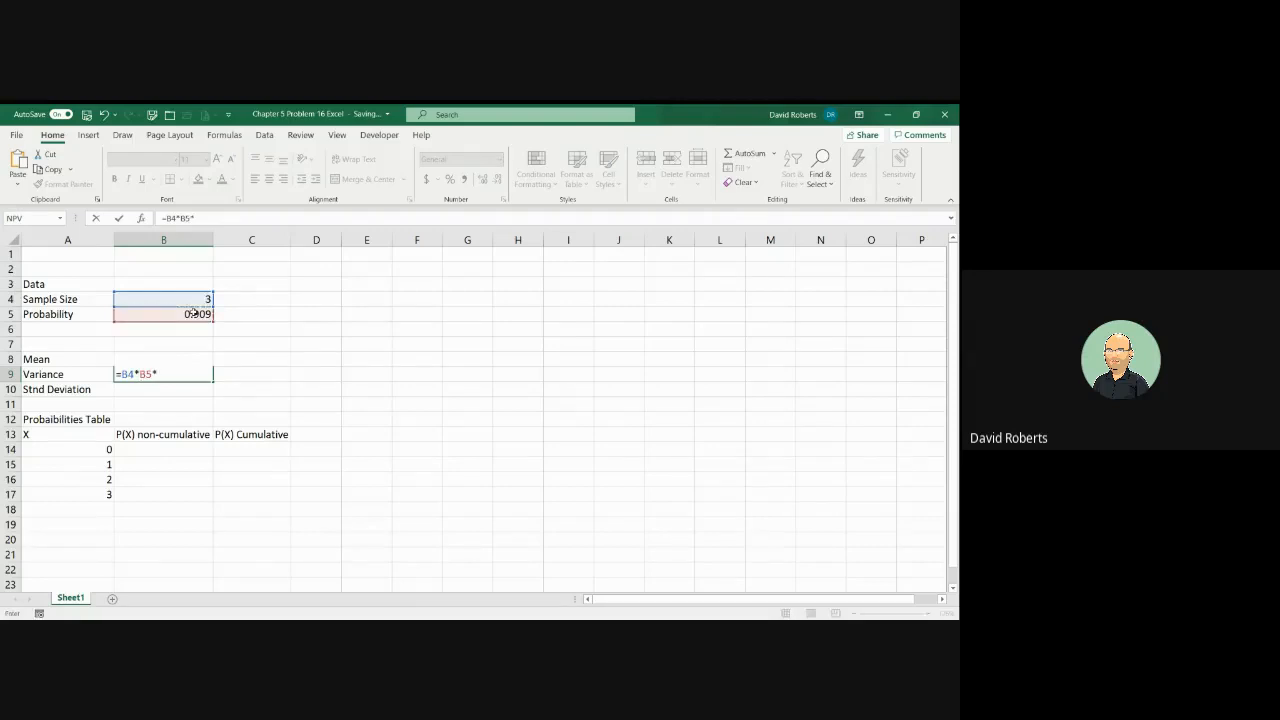
type("*(1-")
left_click(190, 314)
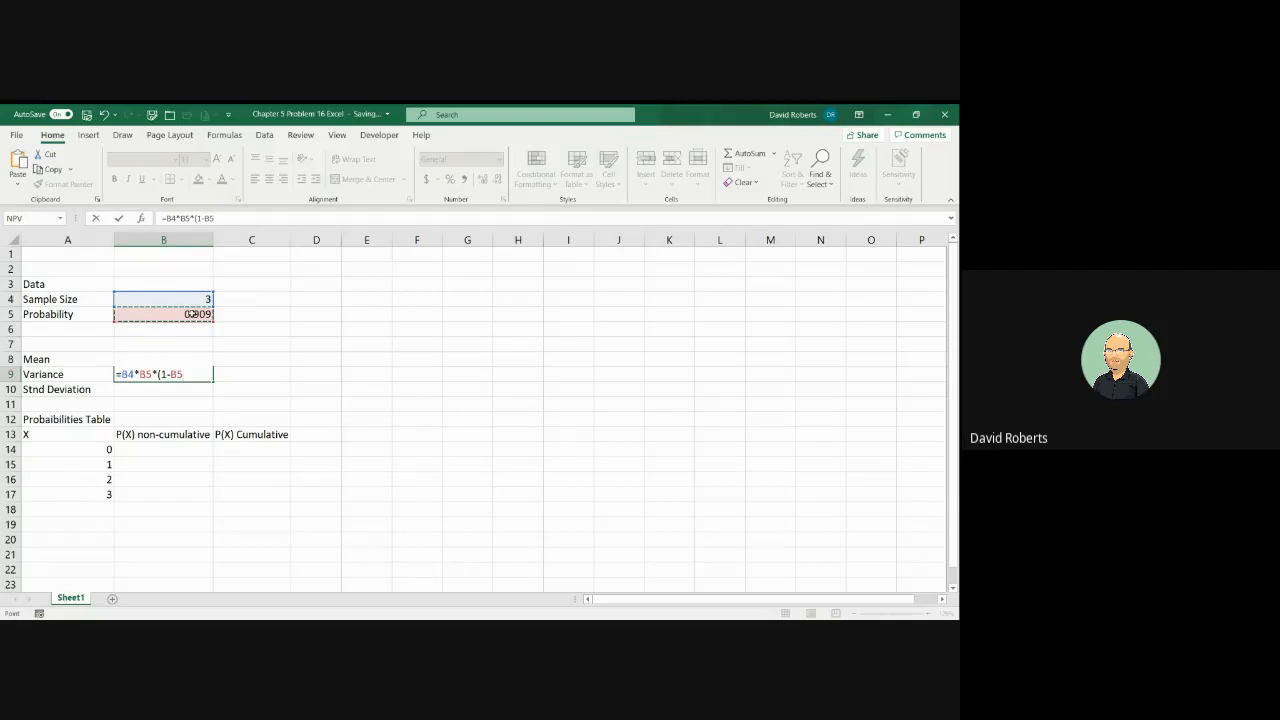
type(")")
key("Return")
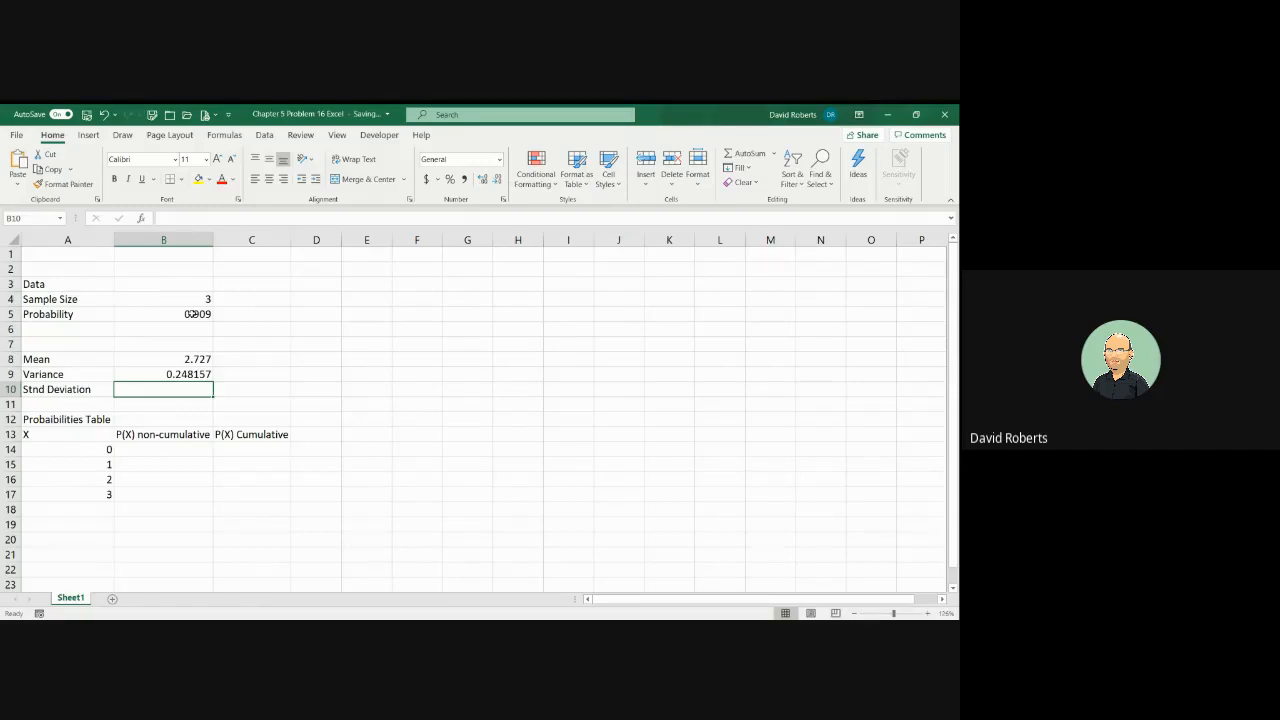
Step: Calculate the standard deviation in B10 as the square root of the variance with =SQRT(B9)
type("=")
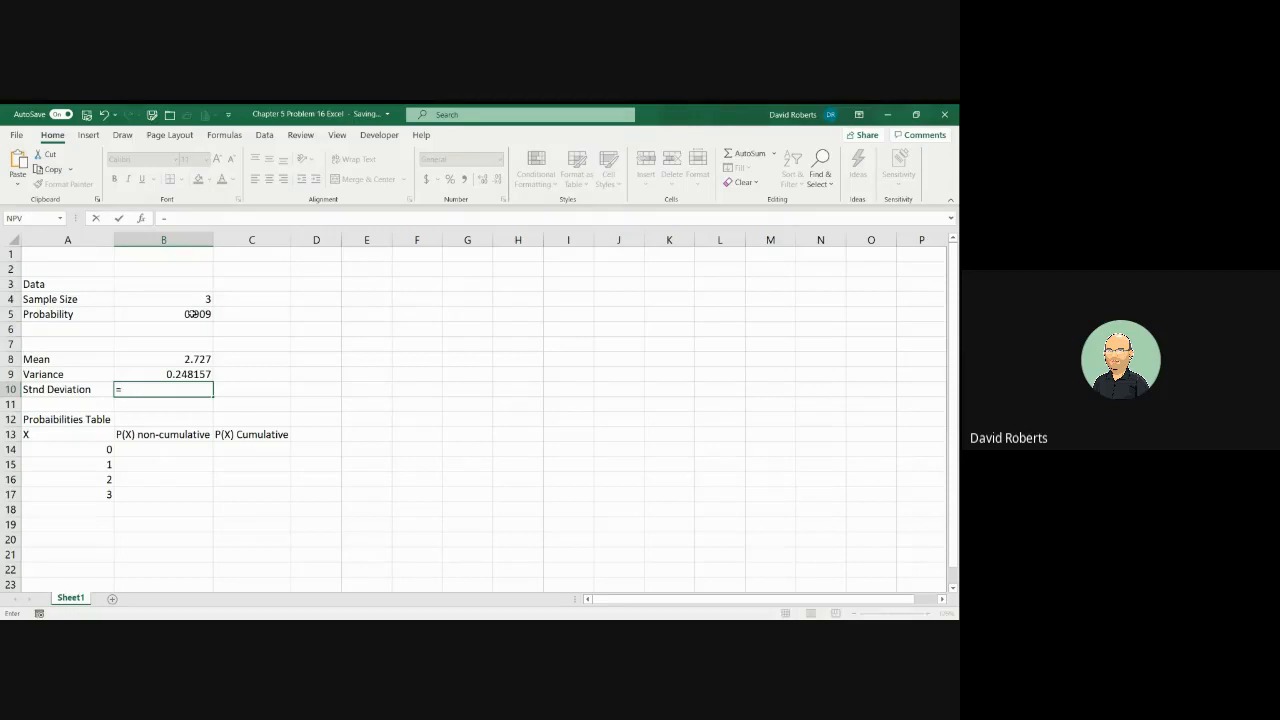
type("sqrt")
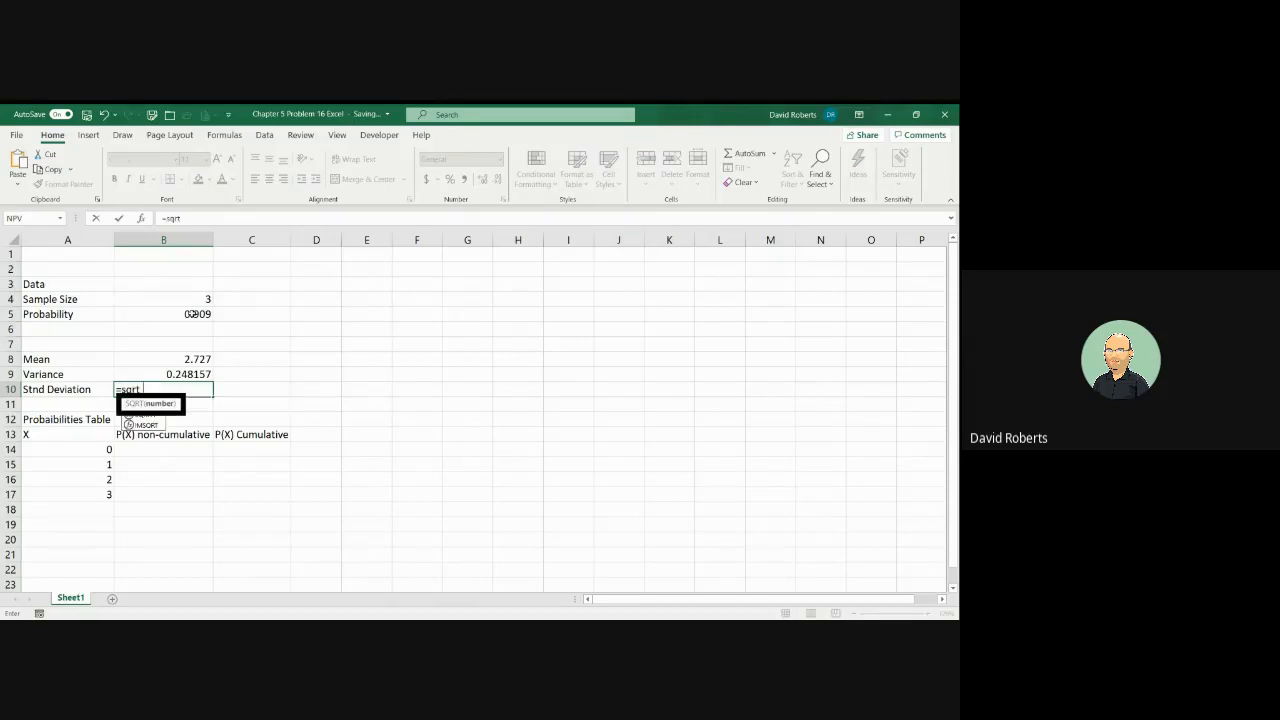
type("(")
left_click(196, 372)
type(")")
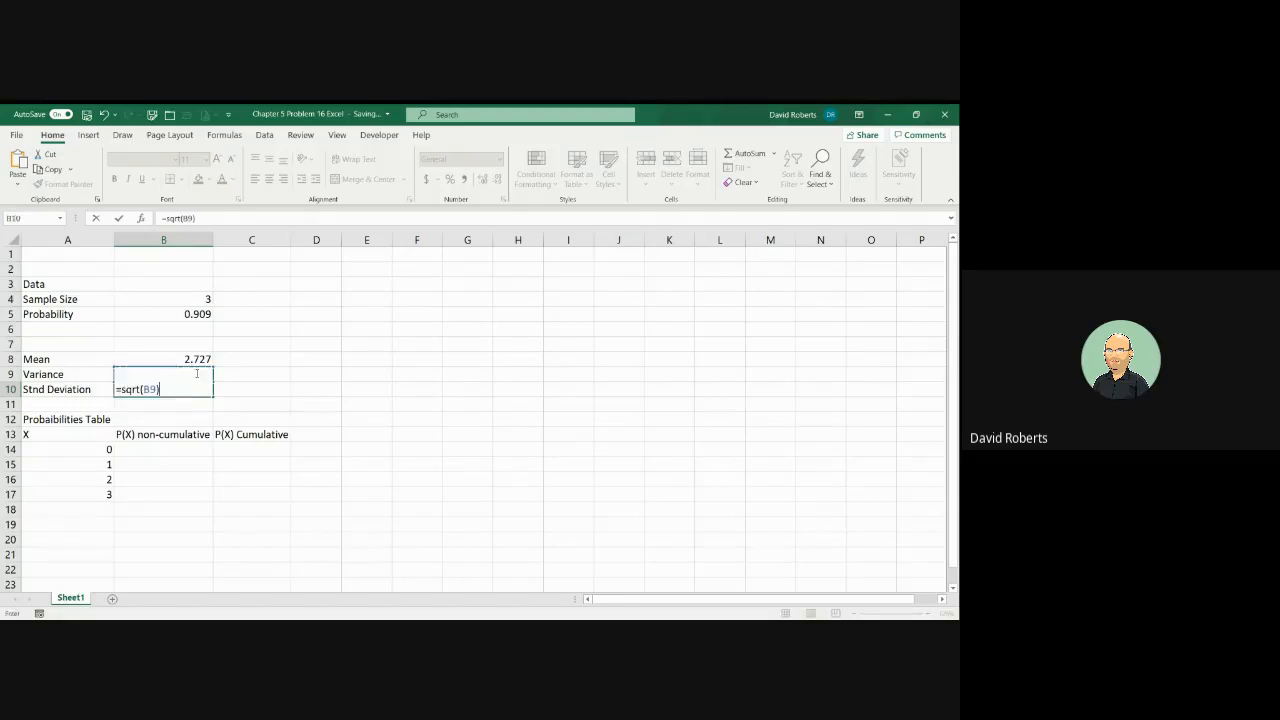
key("Return")
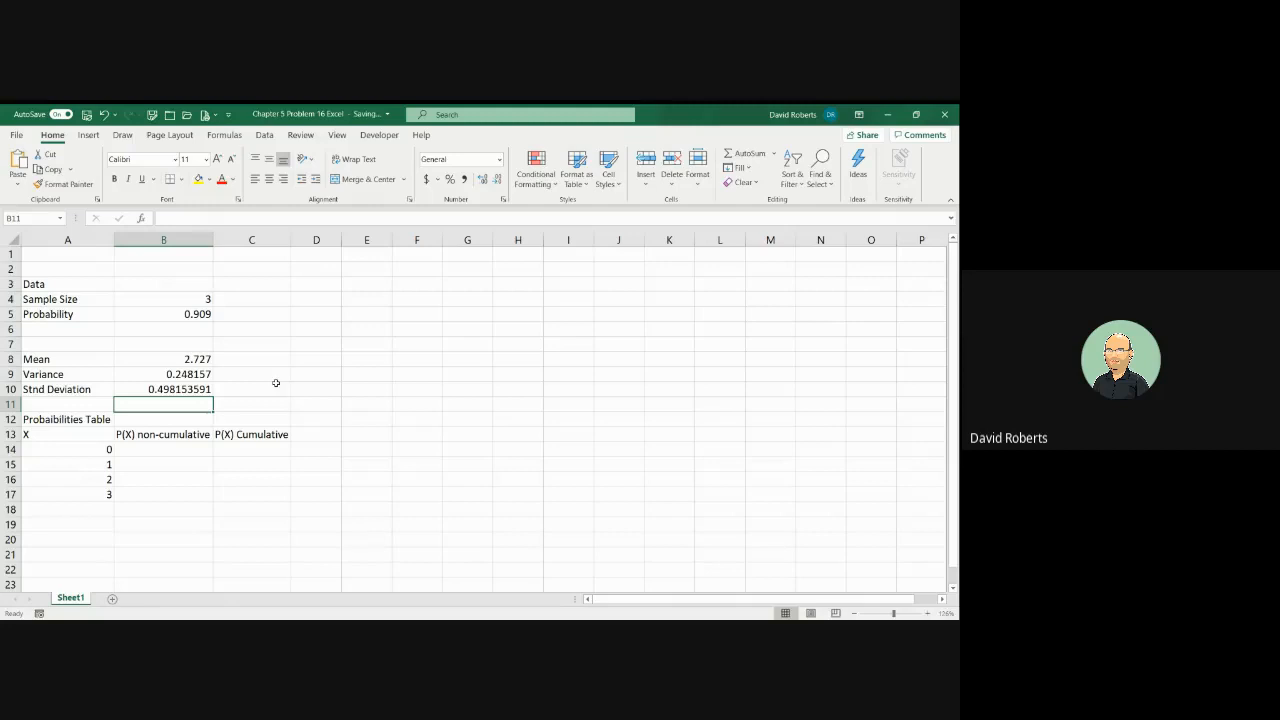
Step: Begin a BINOM.DIST formula in B14 for the non-cumulative probability of X = 0 and open its function arguments
left_click(186, 452)
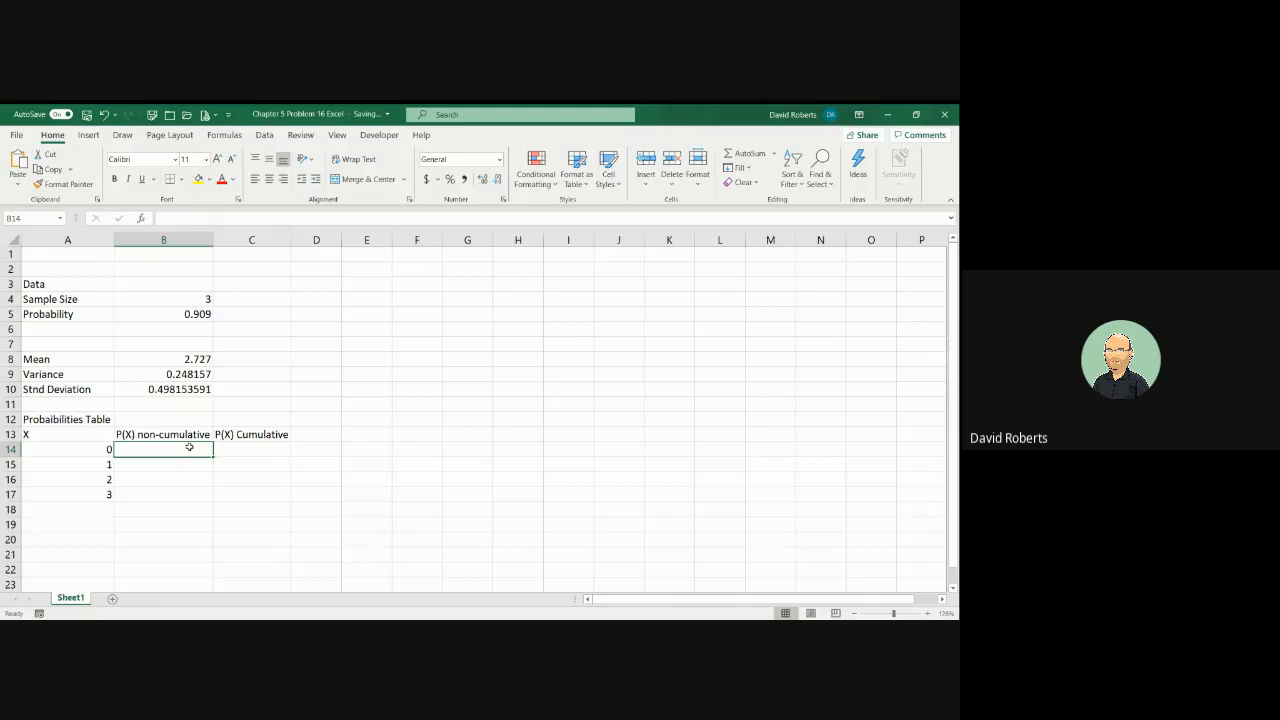
type("=")
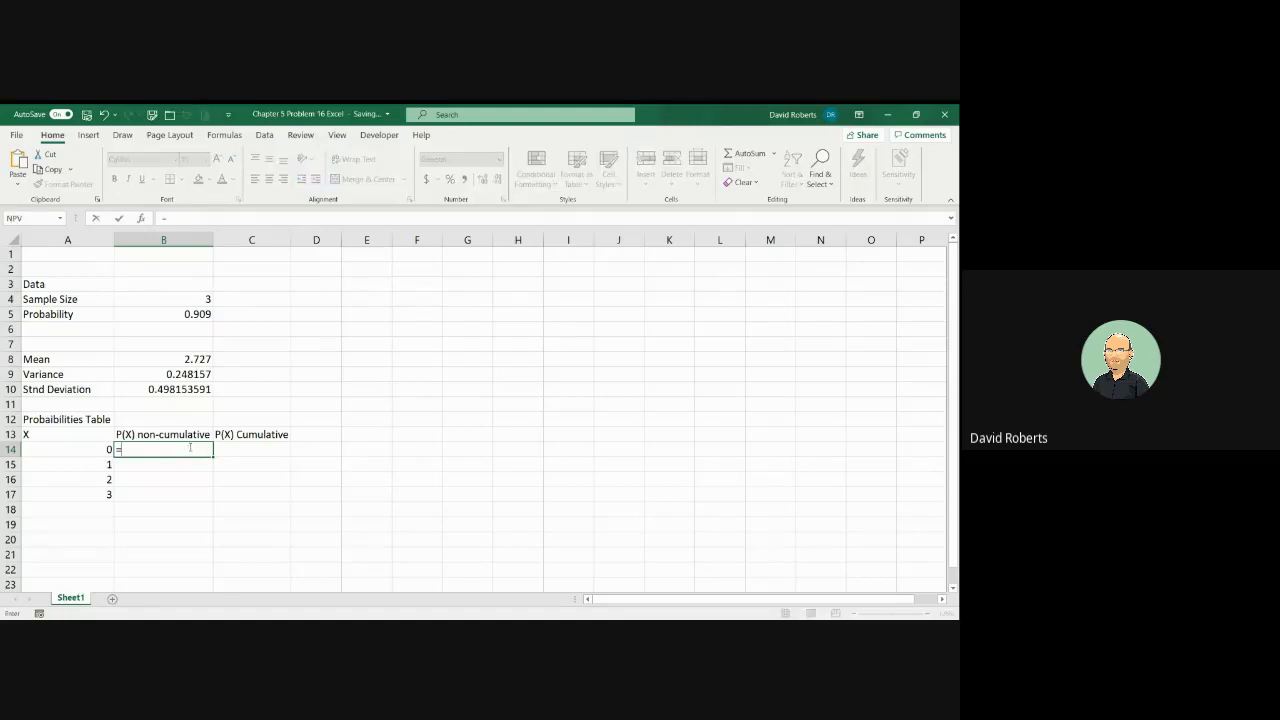
type("bi")
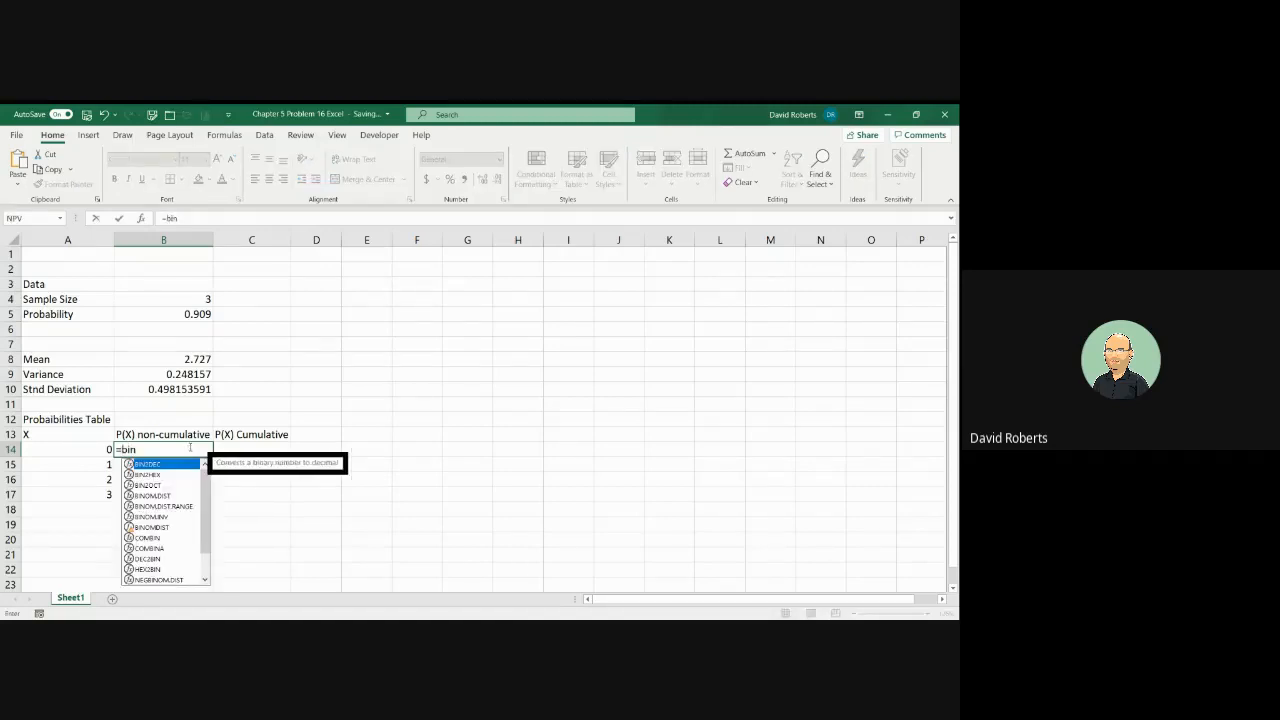
type("no")
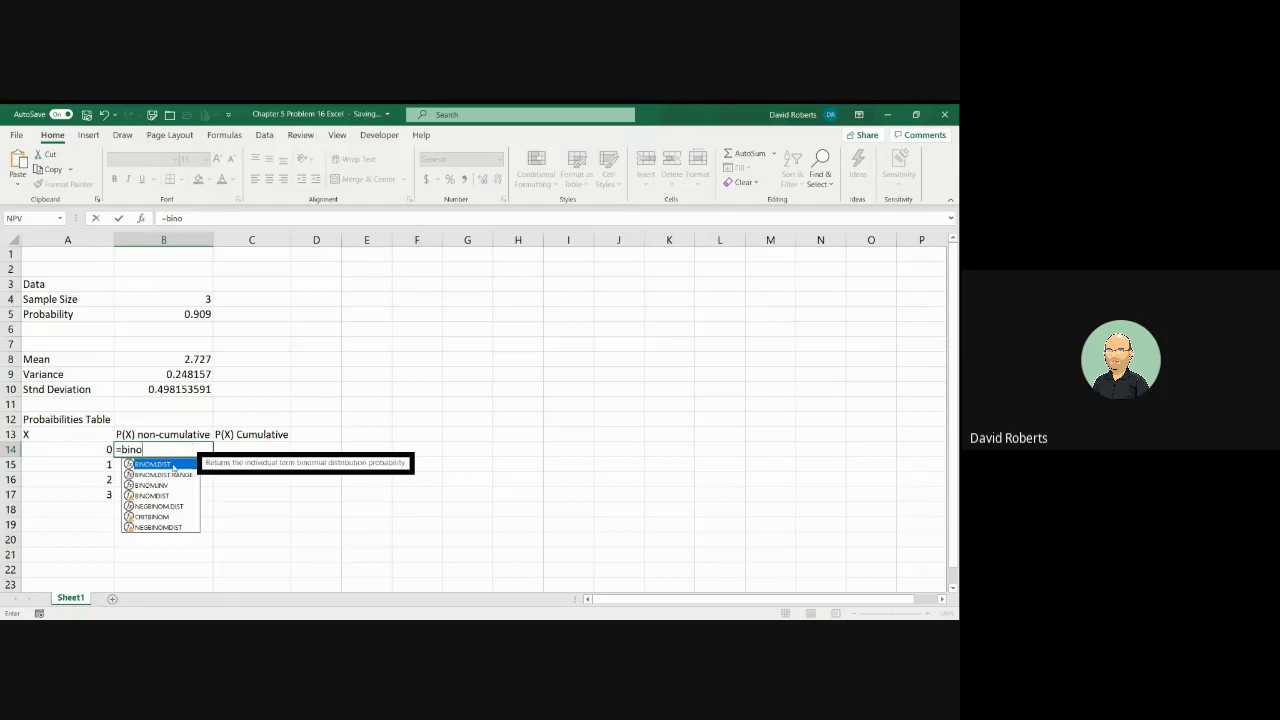
double_click(173, 466)
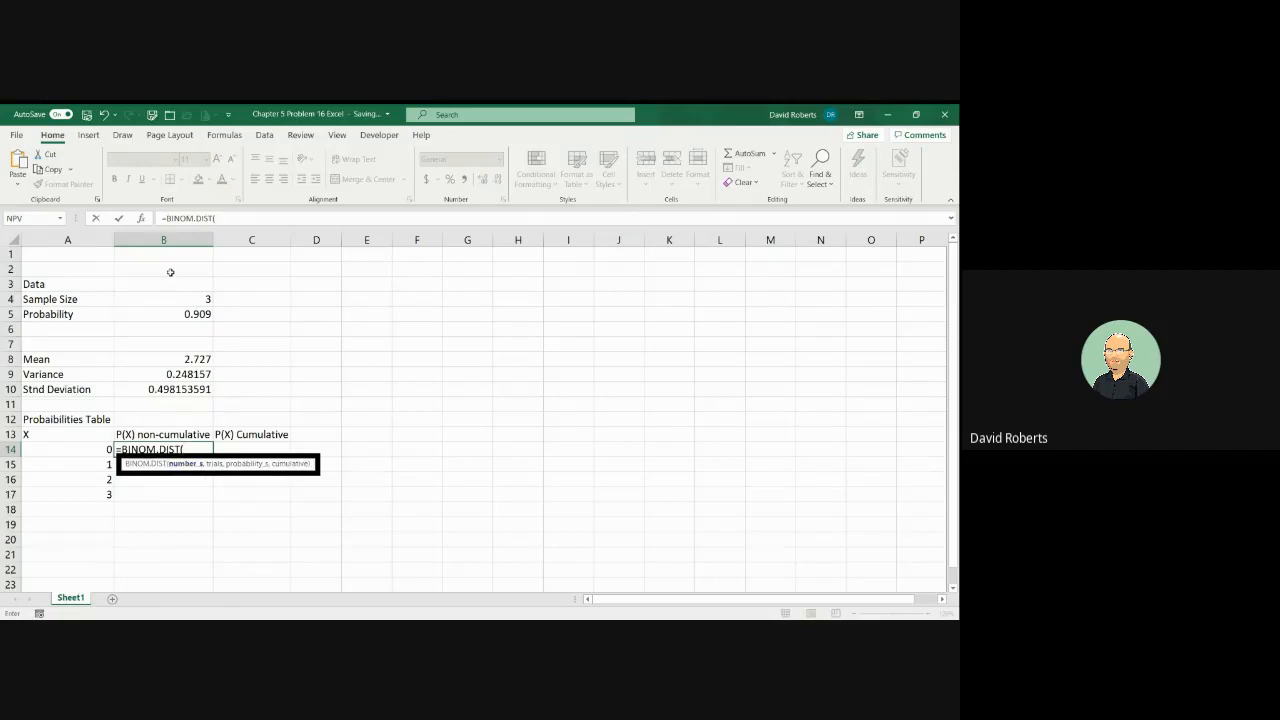
left_click(141, 218)
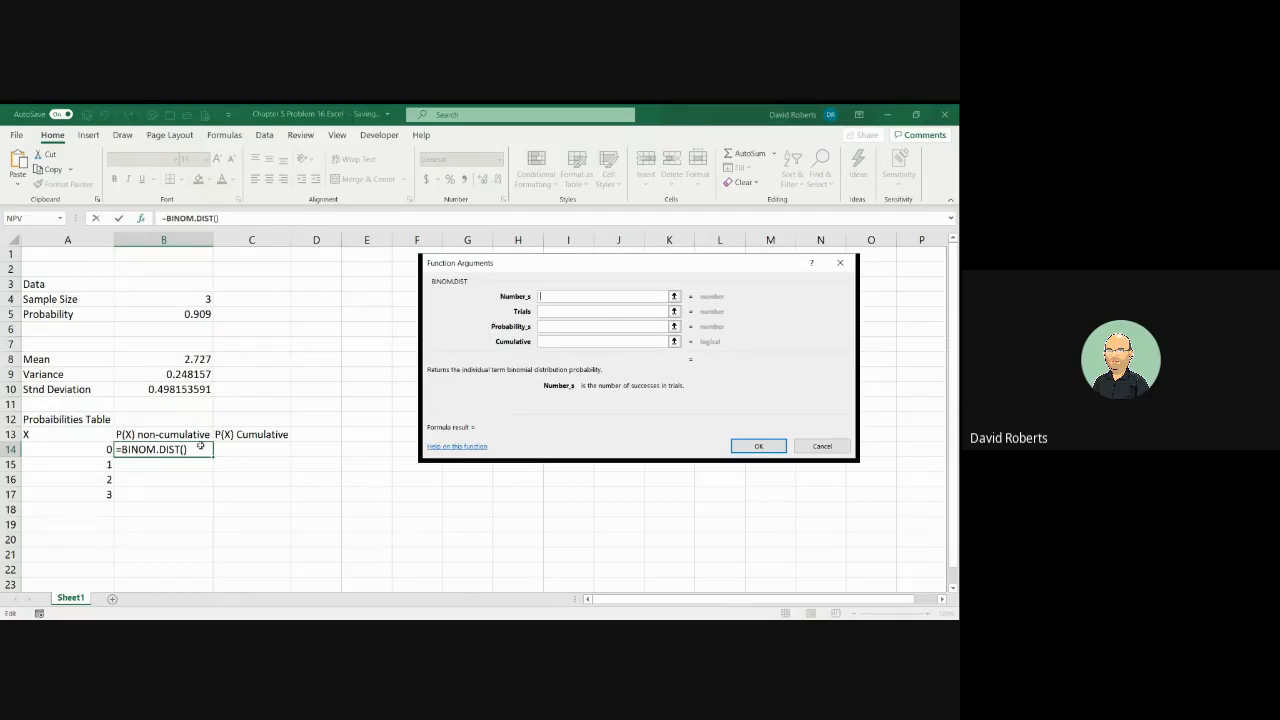
Step: Fill in the BINOM.DIST arguments with Number_s A14, Trials B4, Probability_s B5 and Cumulative false
left_click(110, 450)
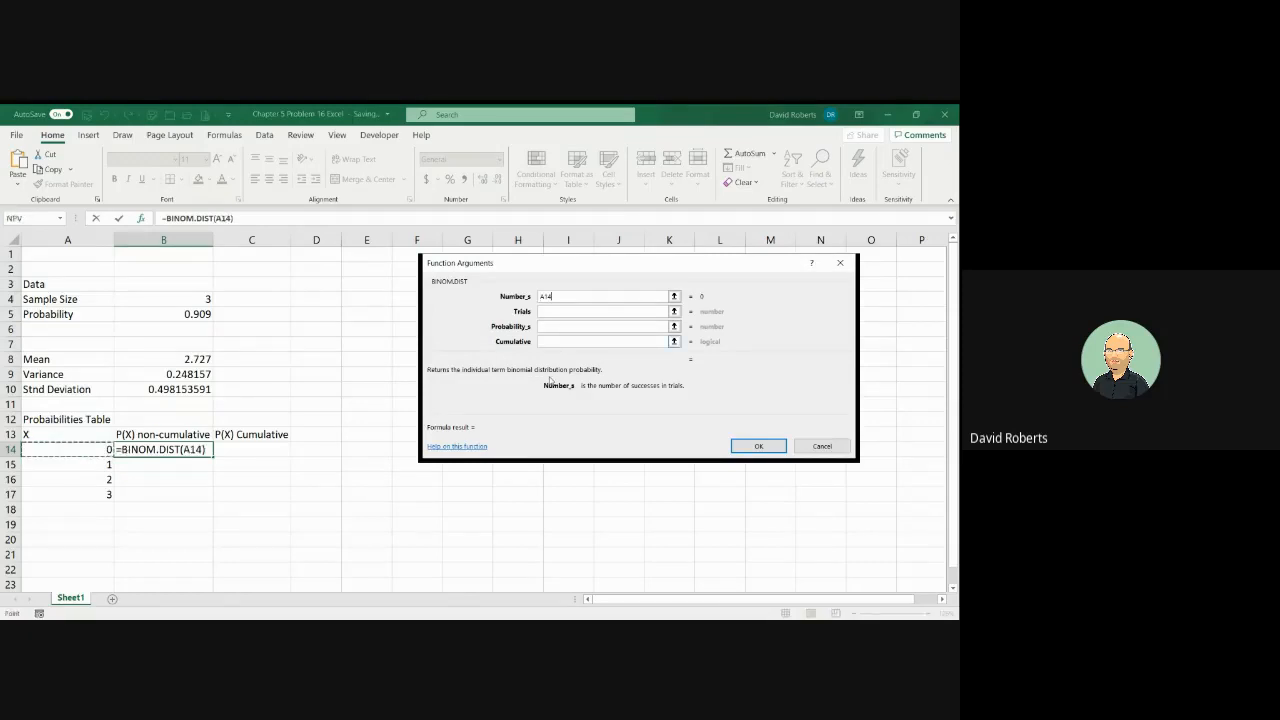
left_click(674, 311)
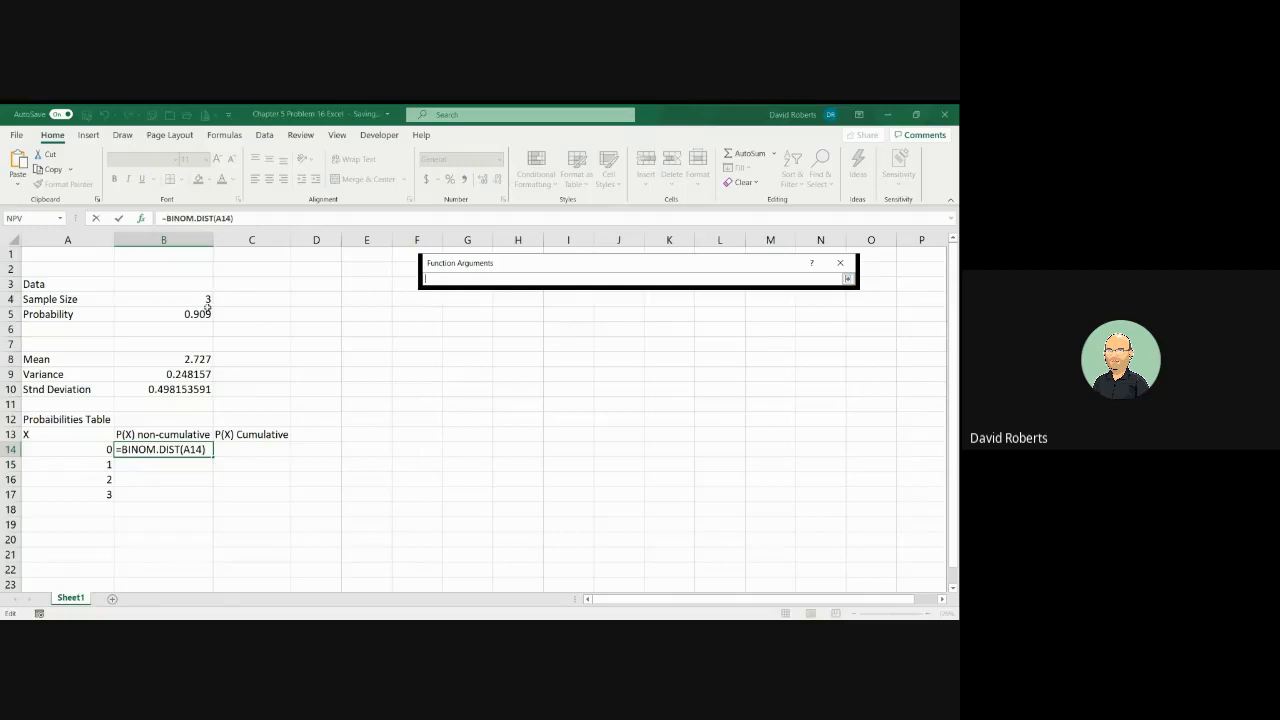
left_click(203, 300)
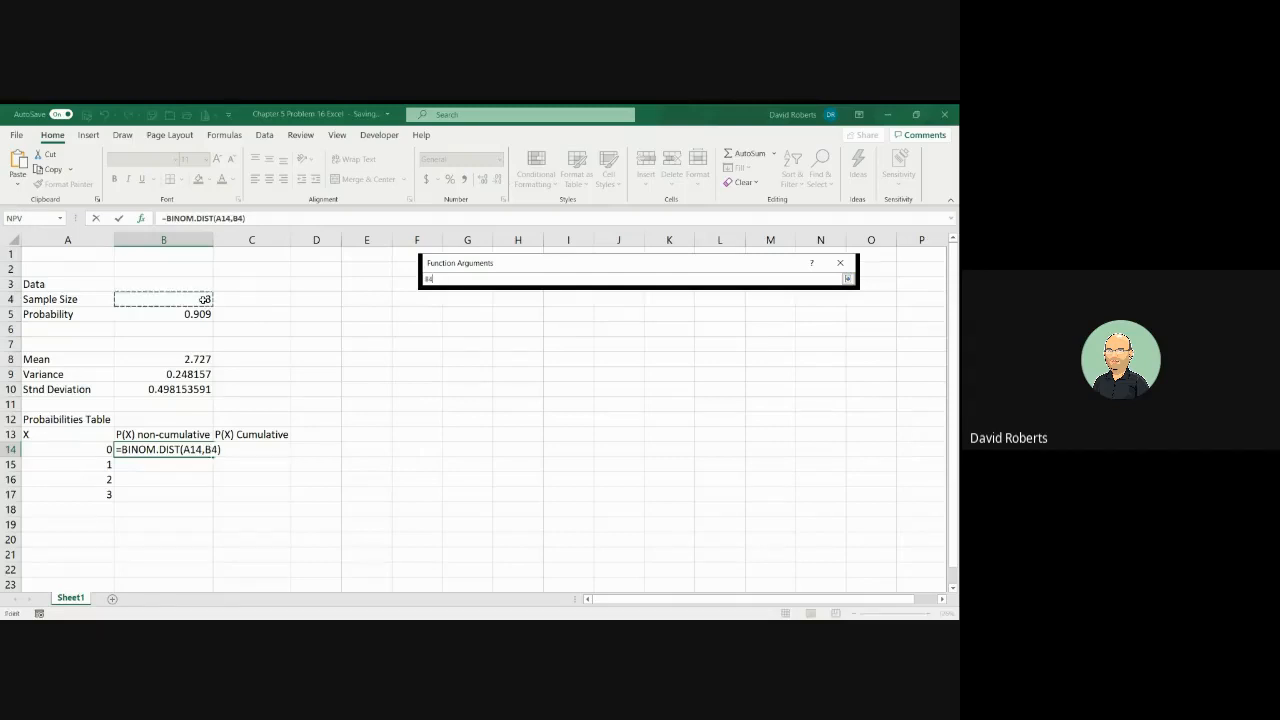
left_click(847, 279)
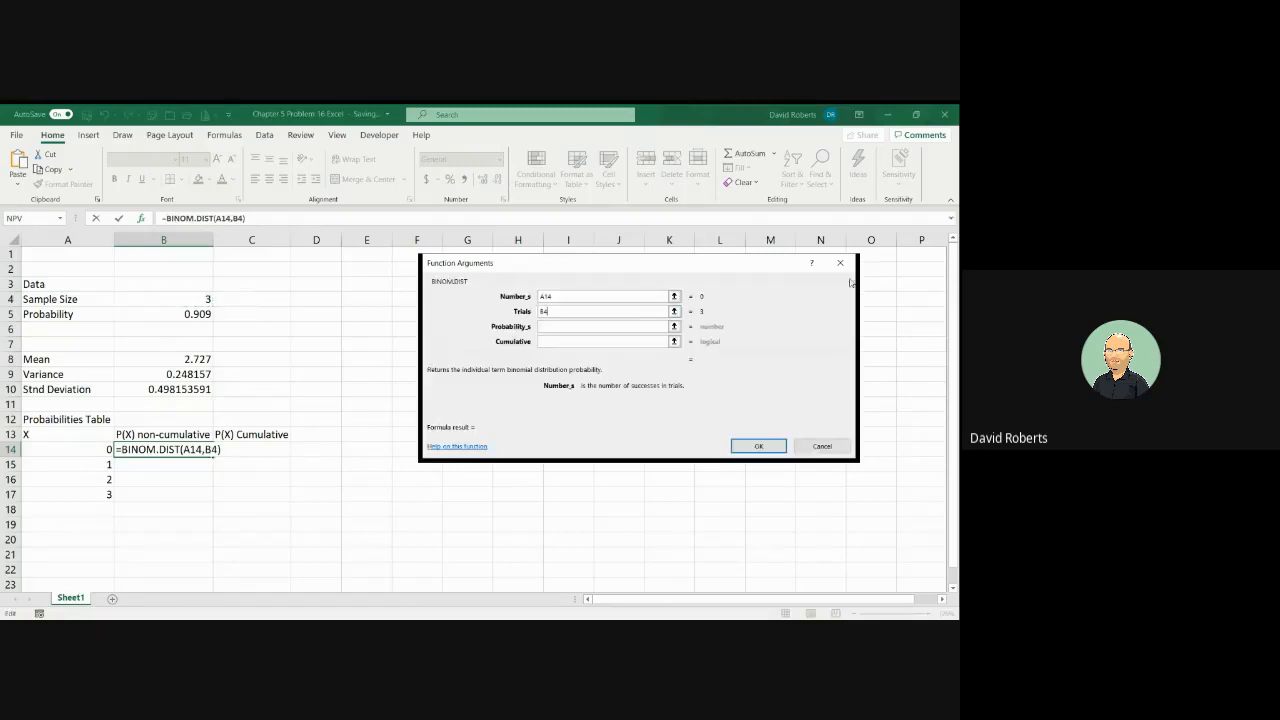
left_click(674, 327)
left_click(199, 316)
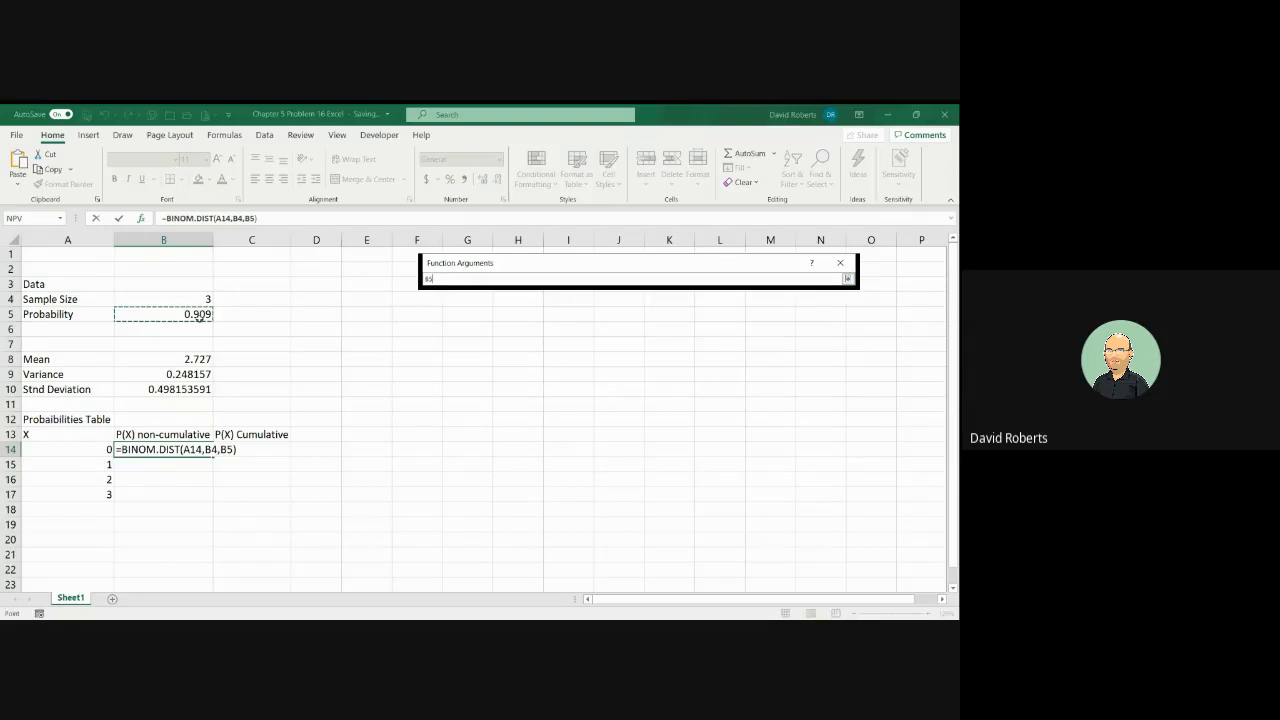
left_click(848, 279)
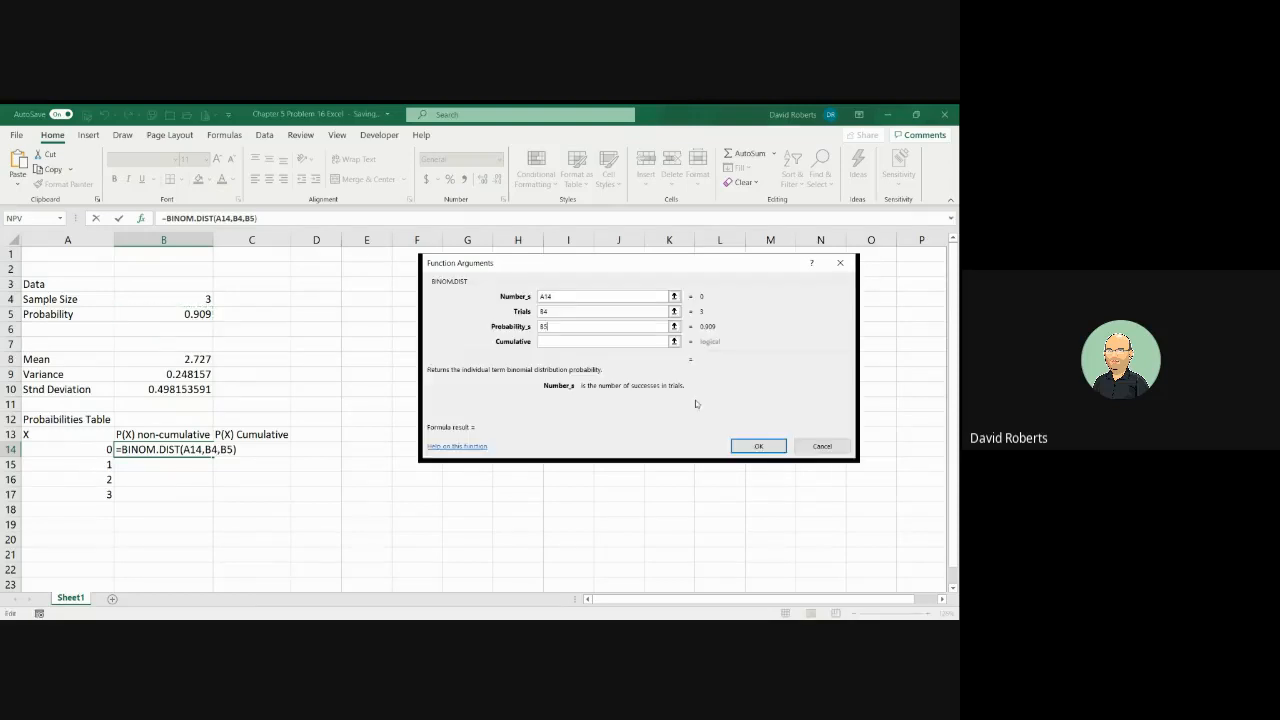
left_click(553, 341)
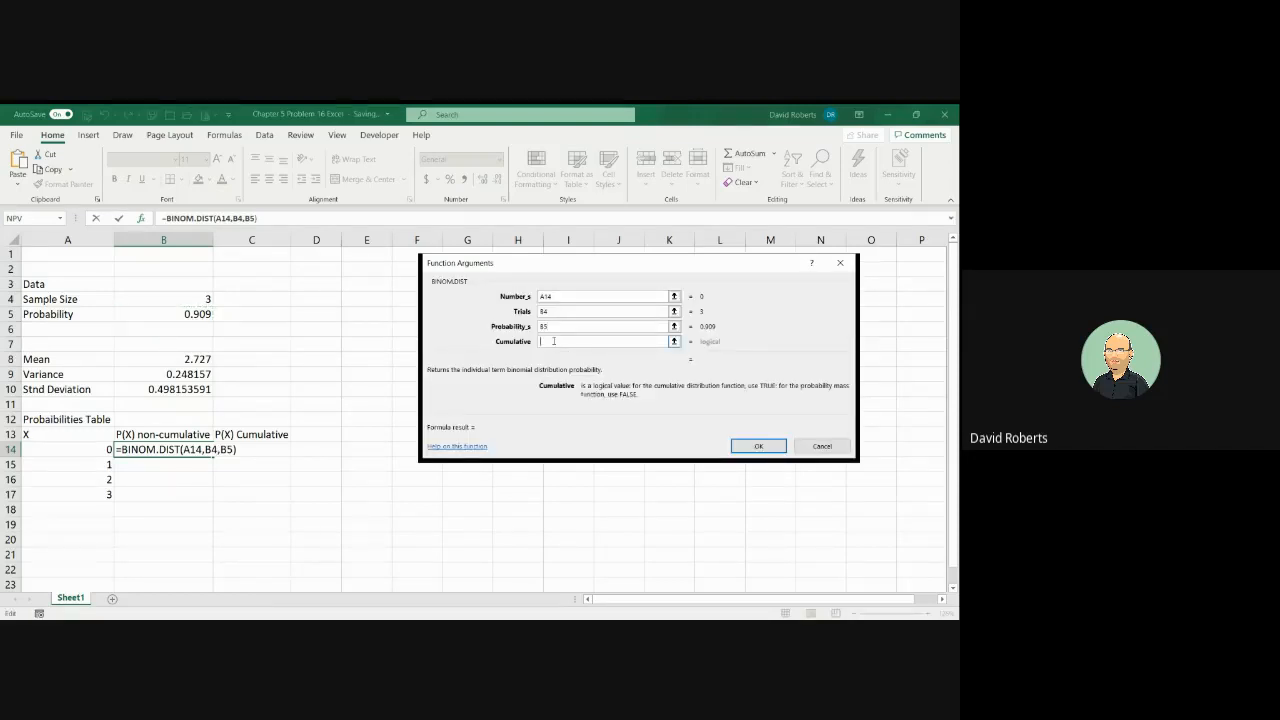
type("false")
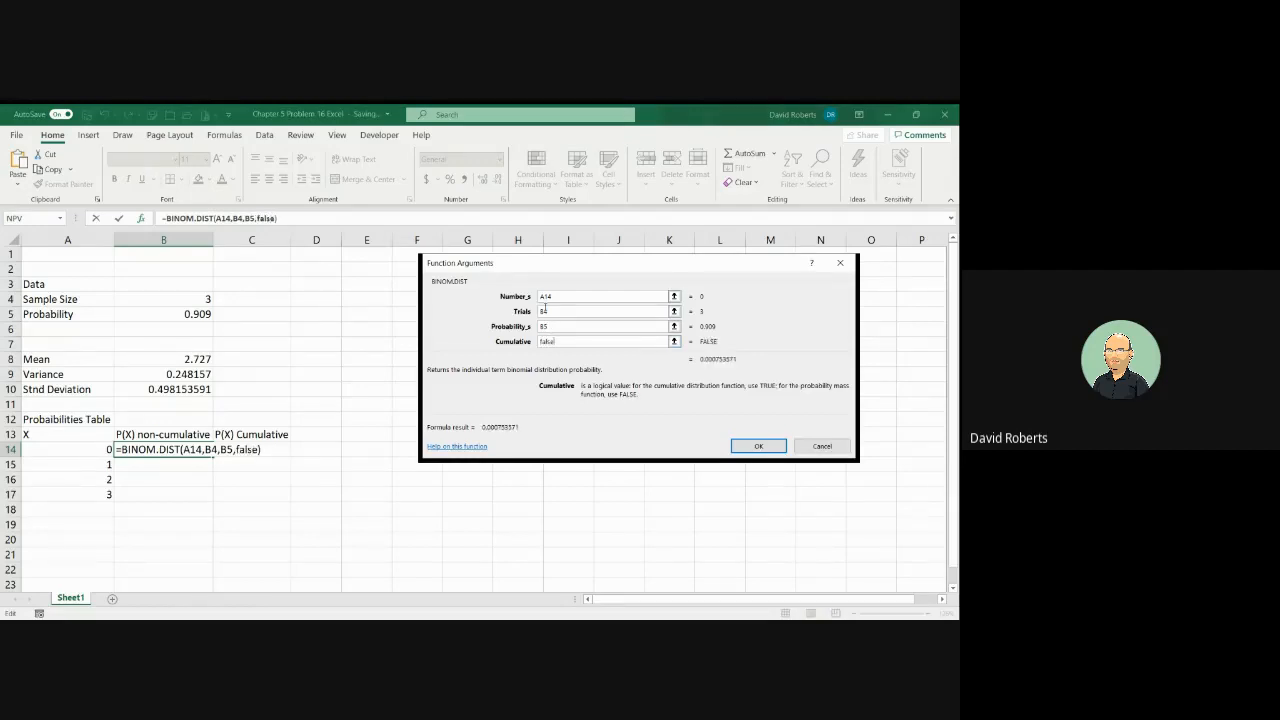
Step: Make the Number_s, Trials and Probability_s references absolute as $A$14, $B$4 and $B$5
double_click(545, 297)
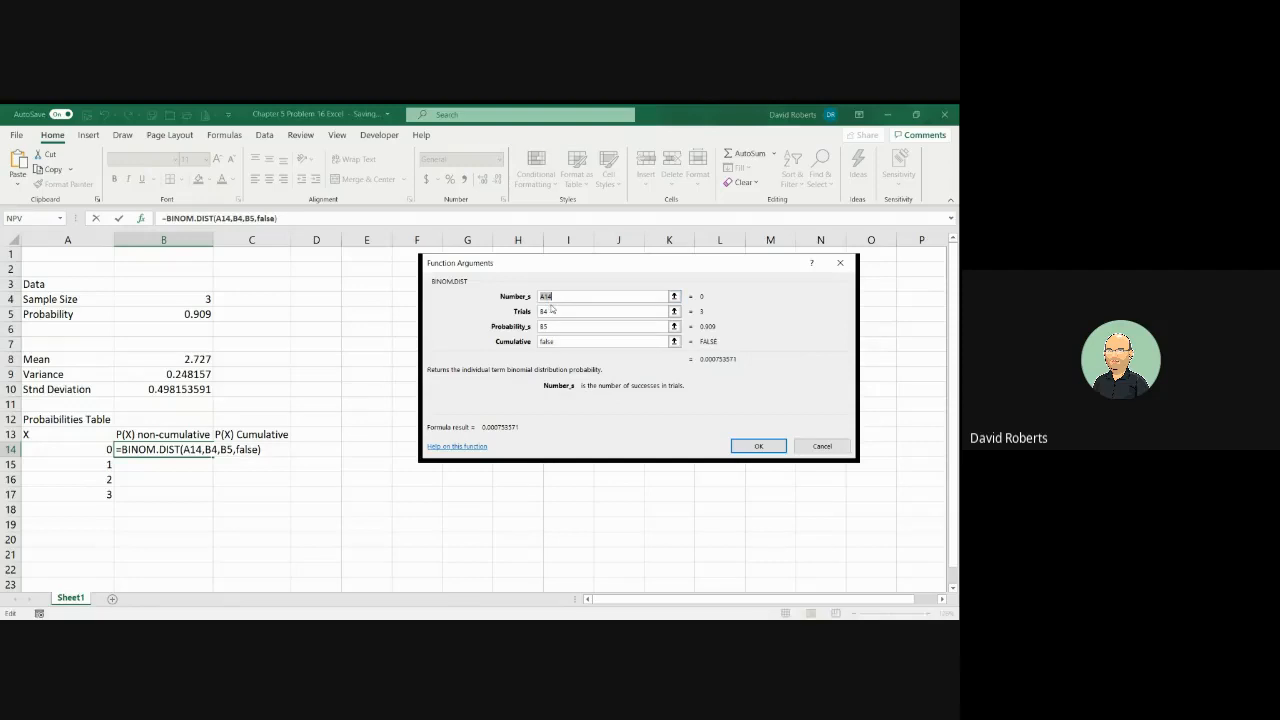
key("F4")
left_click(544, 311)
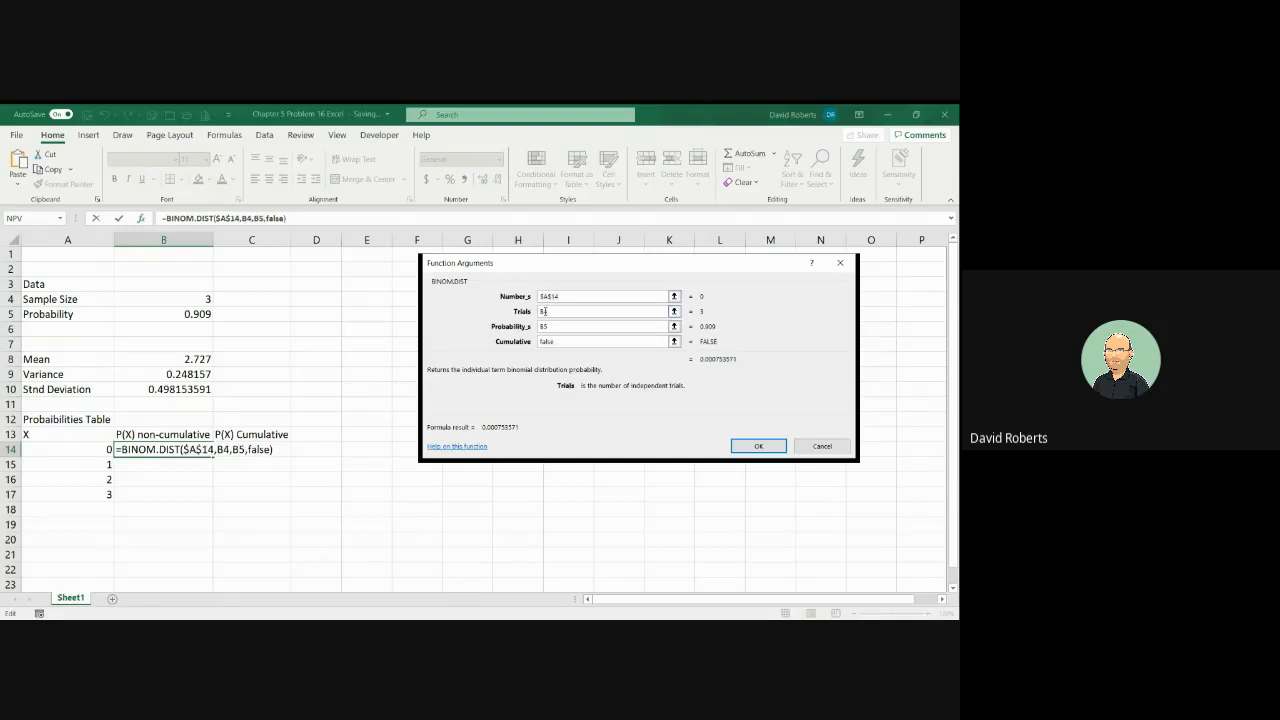
double_click(545, 311)
key("F4")
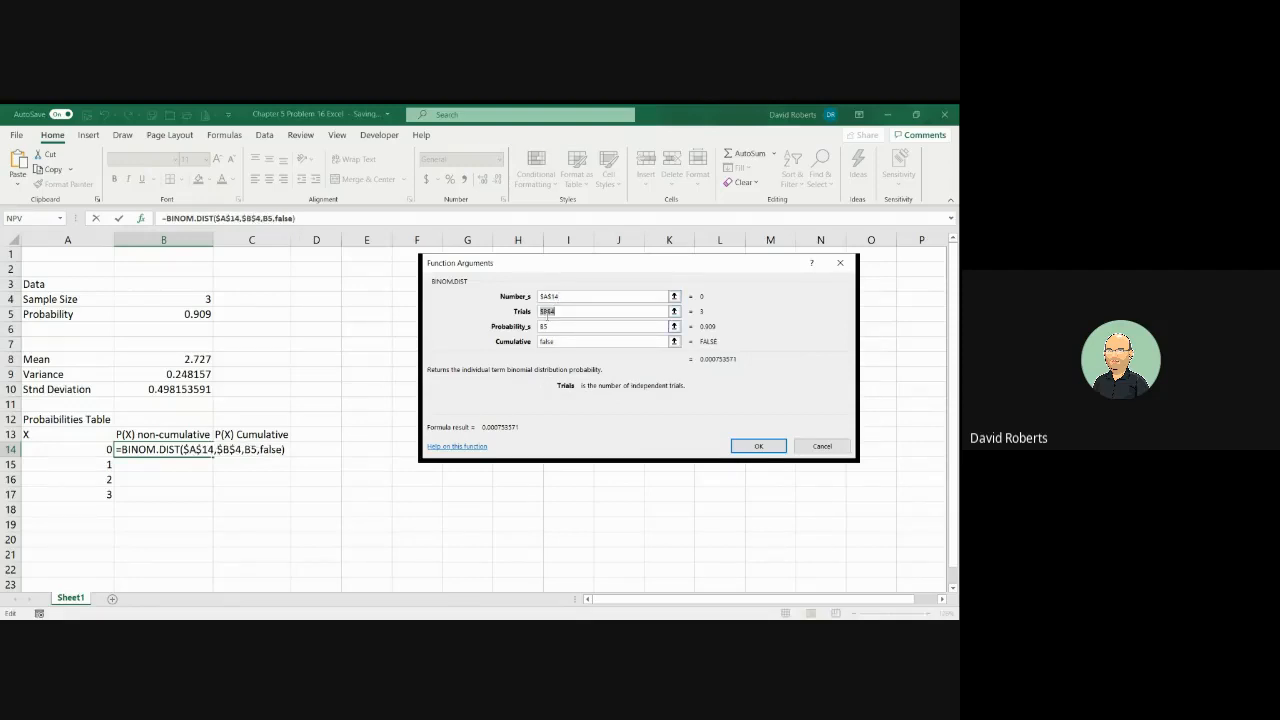
left_click(546, 327)
double_click(546, 327)
key("F4")
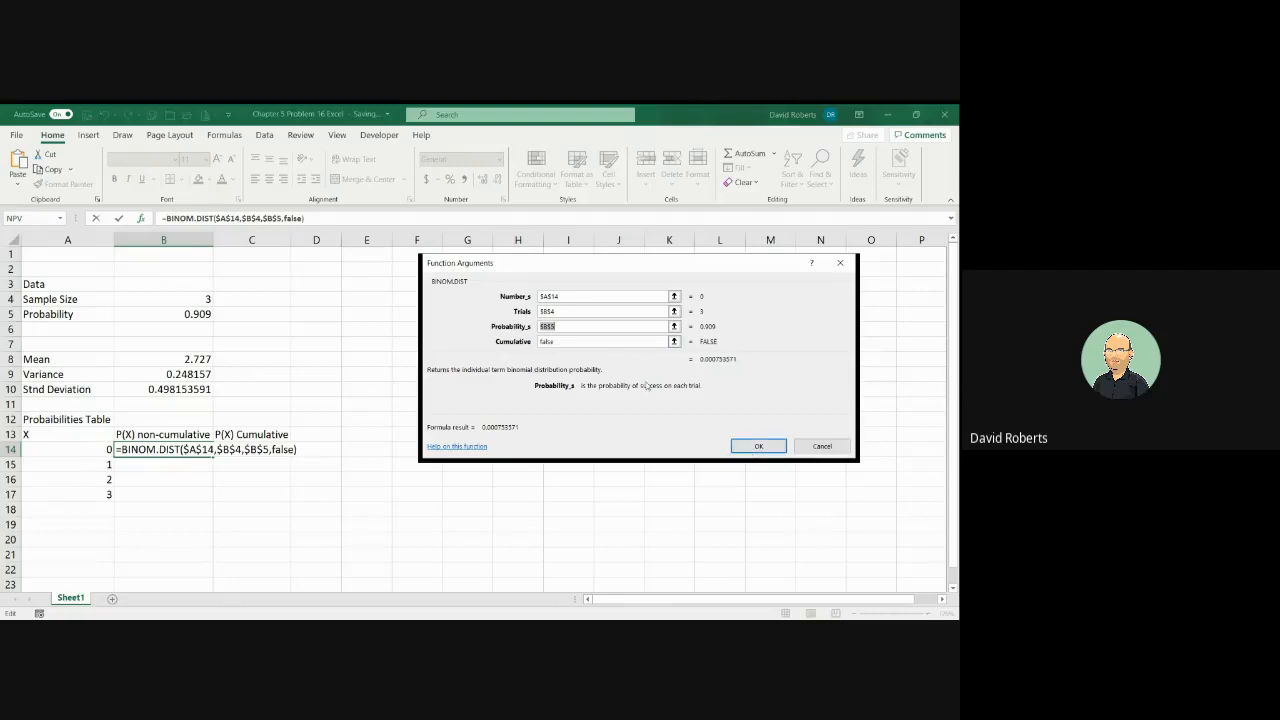
Step: Change the Number_s reference back to the fully relative A14
double_click(550, 296)
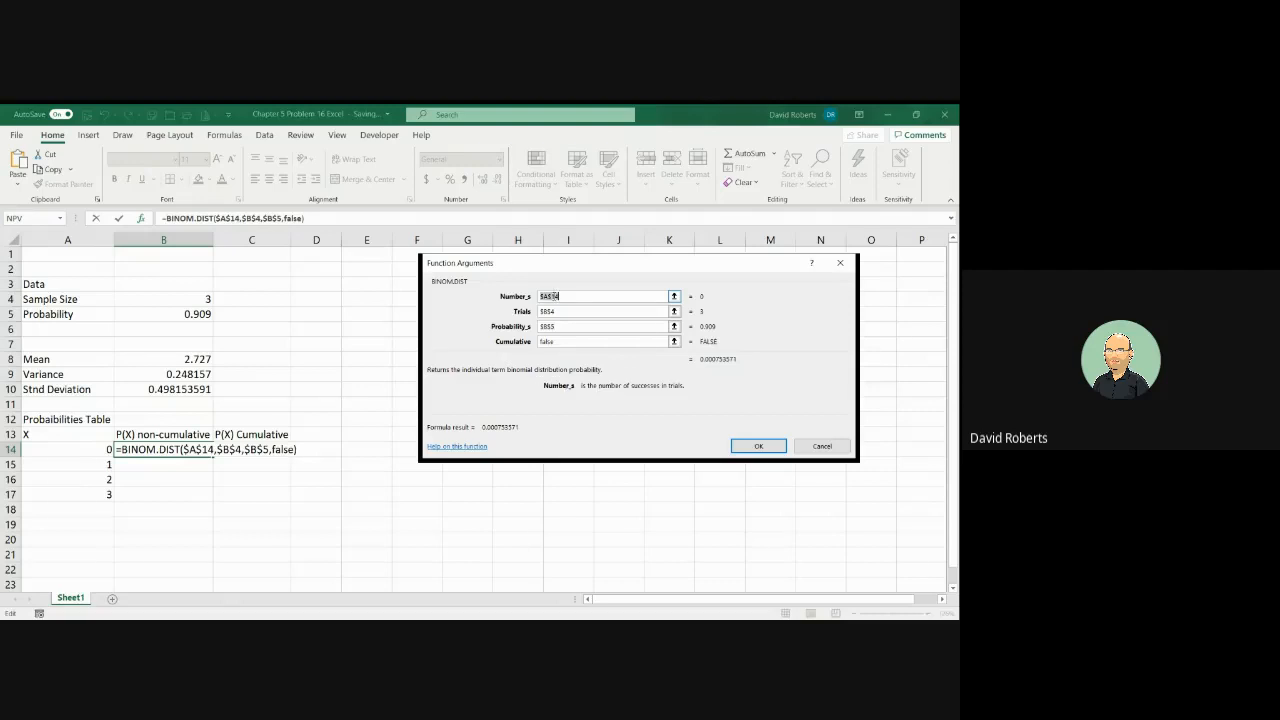
key("F4")
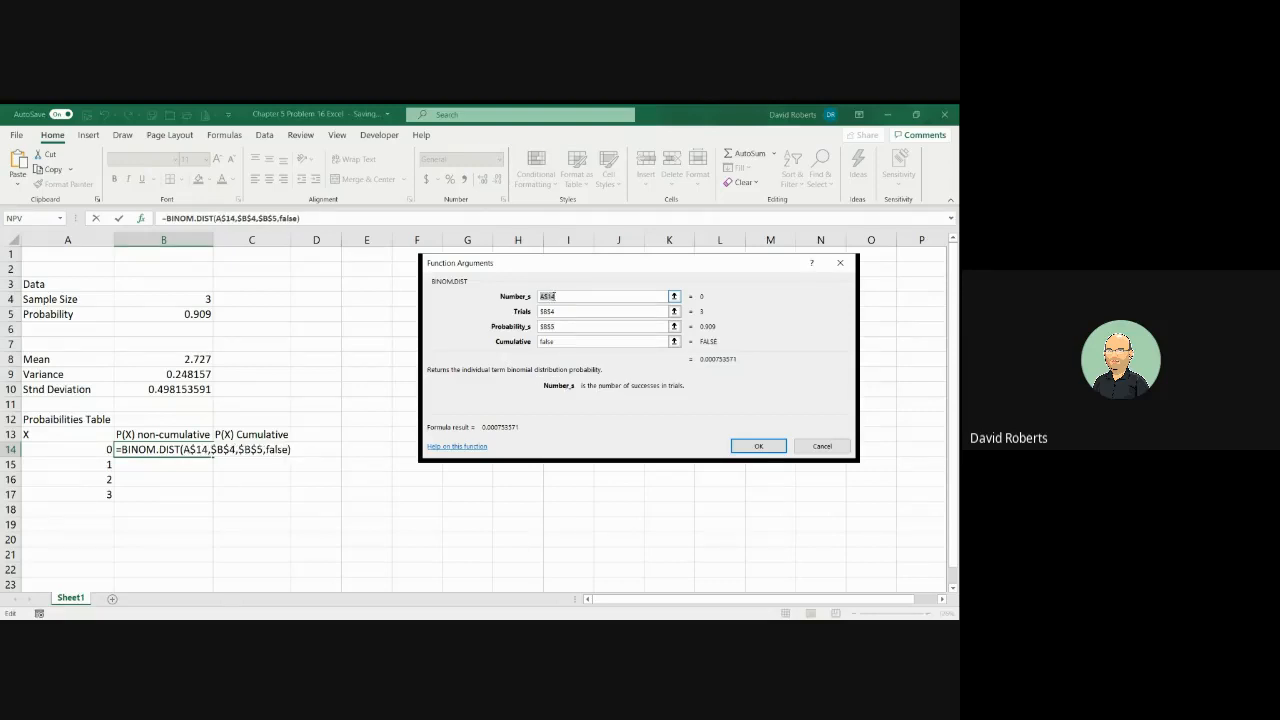
key("F4")
key("F4")
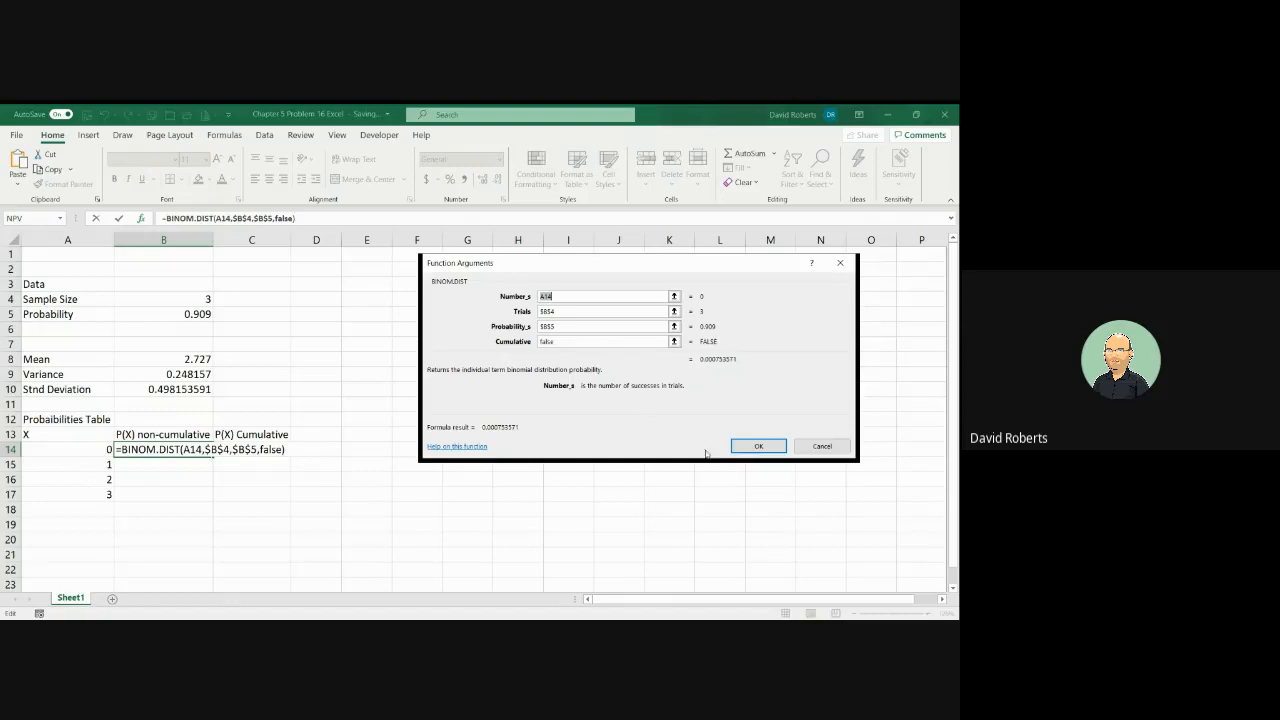
Step: Accept the BINOM.DIST arguments in B14 and fill the formula down through B17
left_click(755, 447)
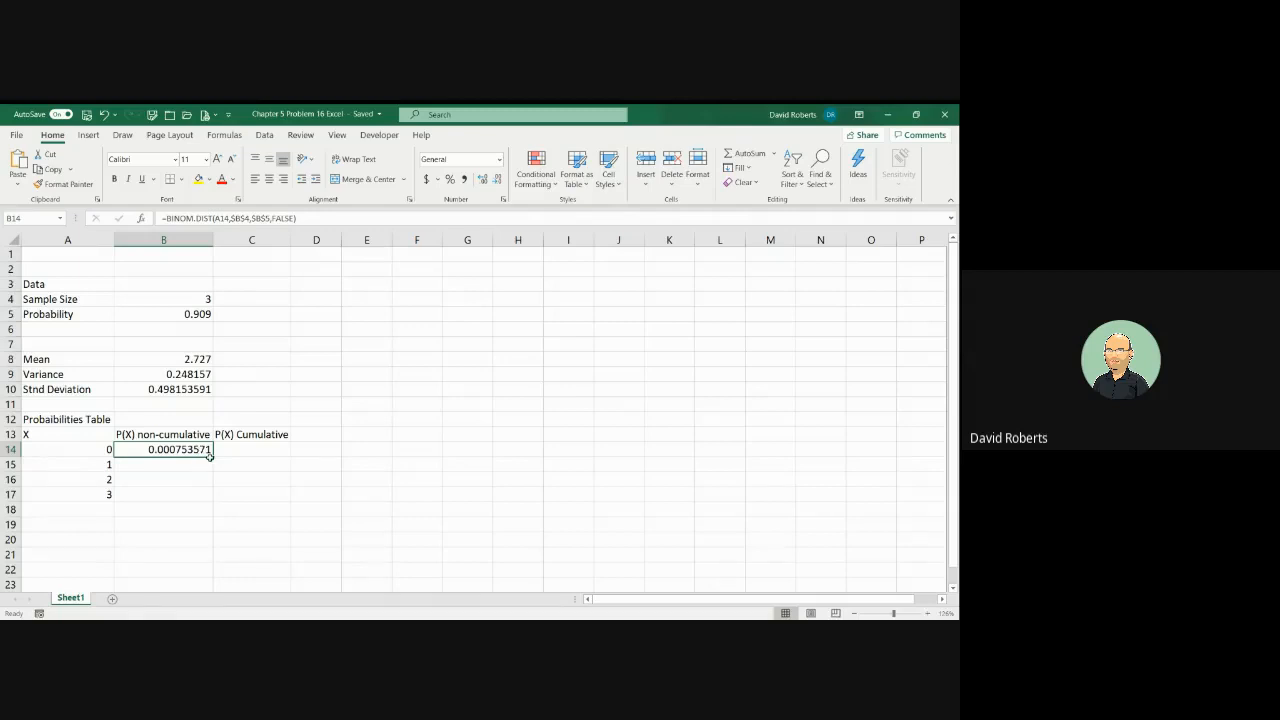
left_click_drag(212, 457, 212, 494)
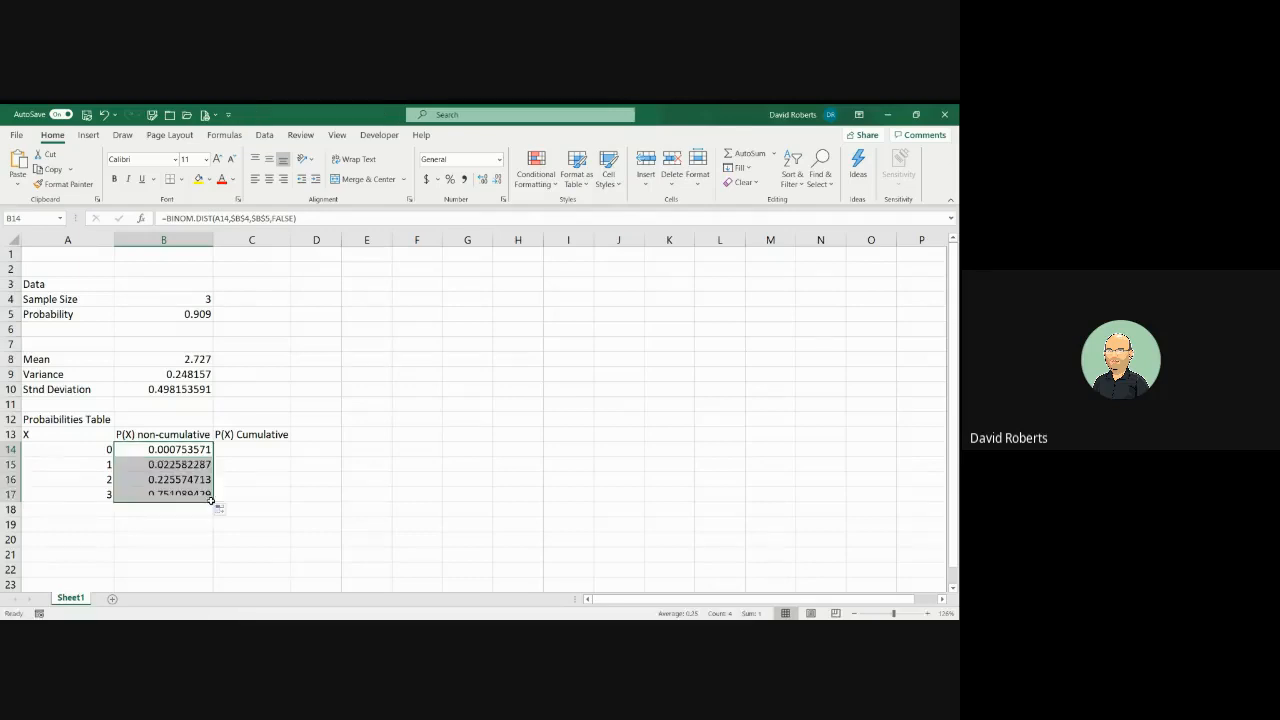
Step: Copy the BINOM.DIST formula from B14 across into C14 under P(X) Cumulative
left_click(241, 450)
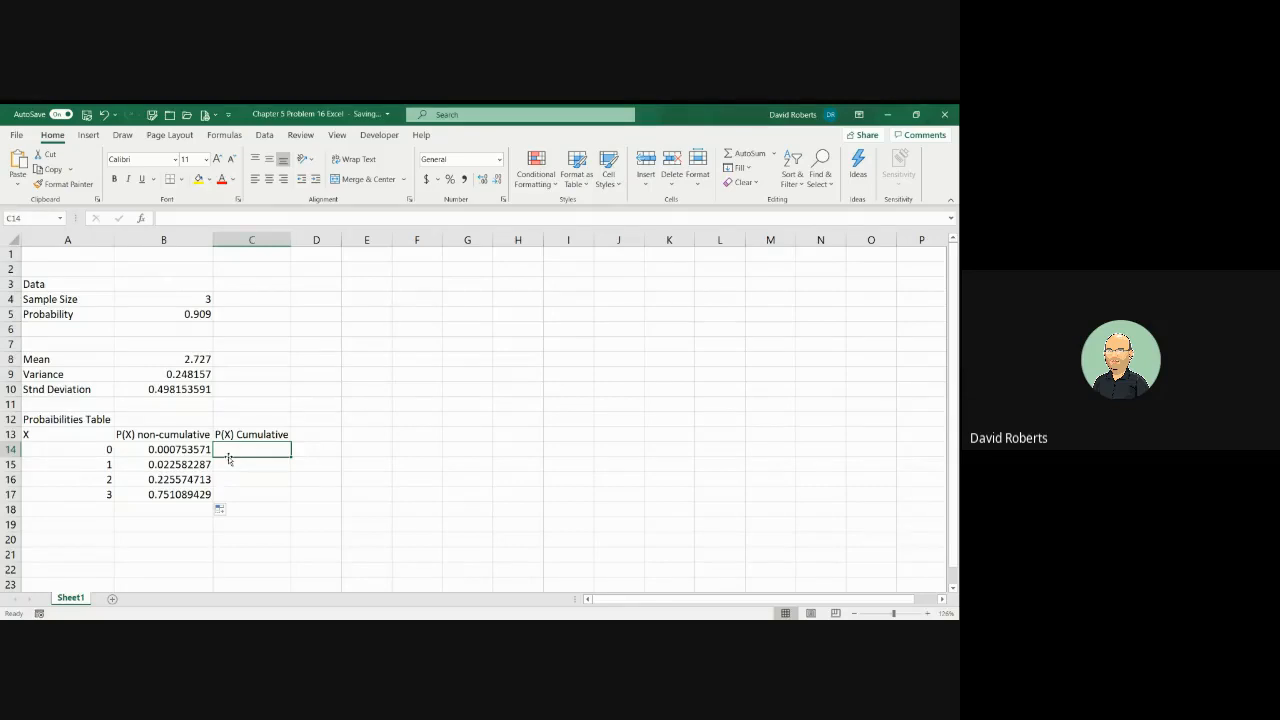
left_click(197, 449)
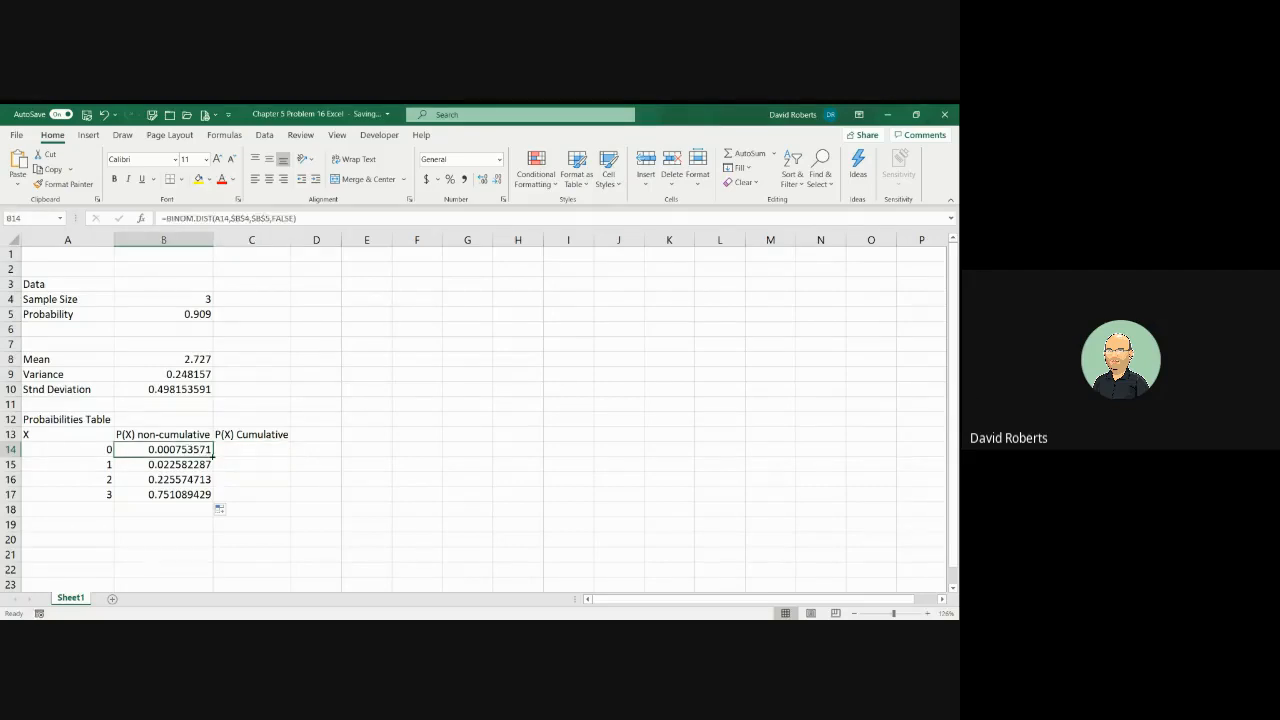
left_click_drag(212, 456, 256, 453)
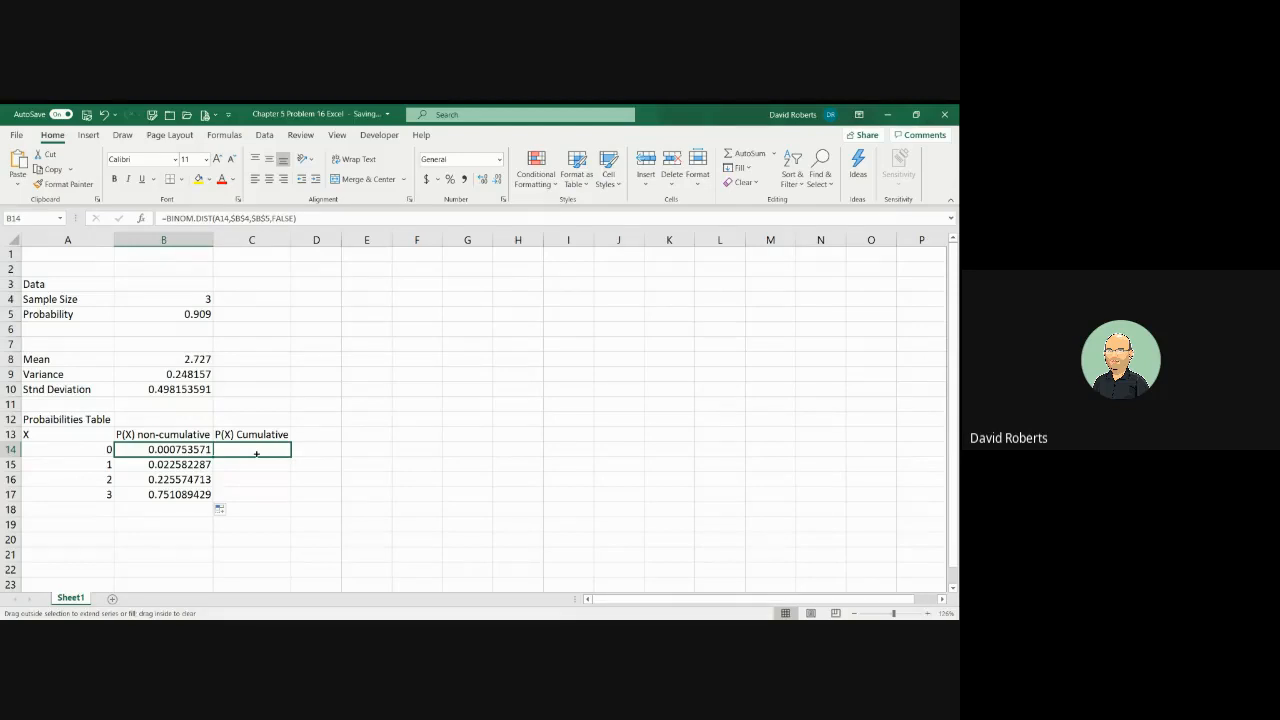
left_click_drag(256, 453, 256, 453)
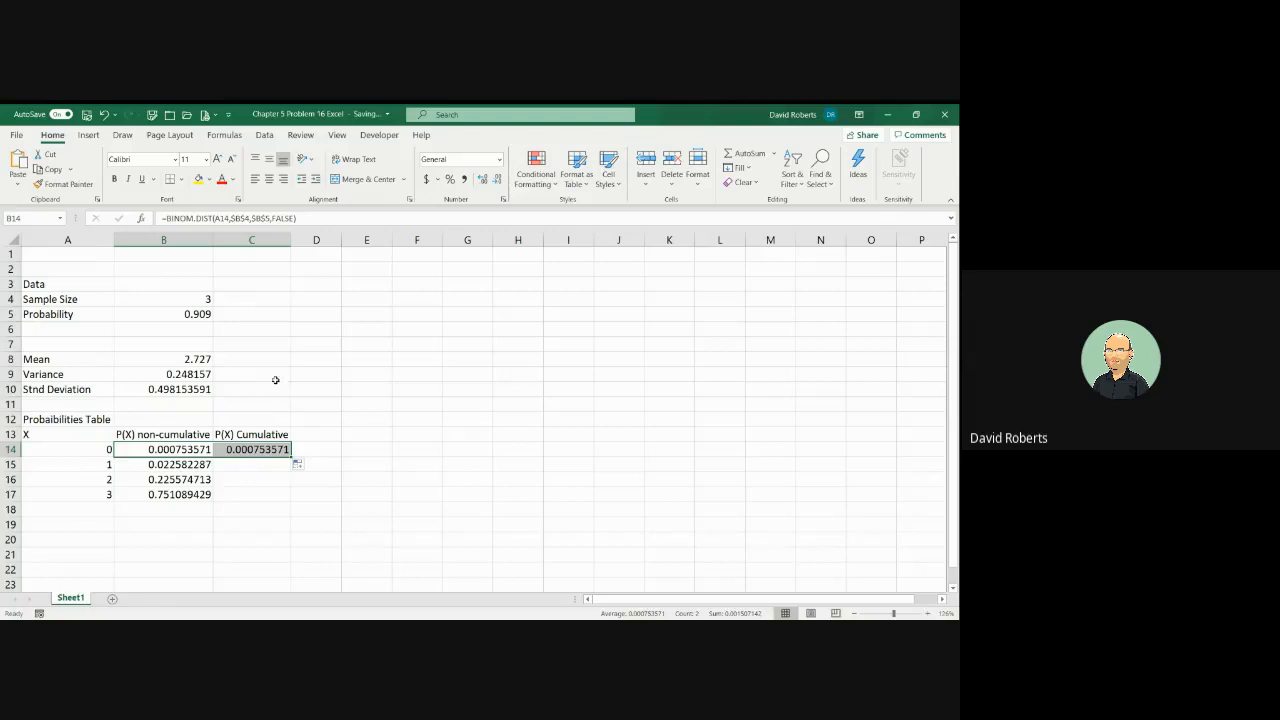
Step: Set the Cumulative argument of the BINOM.DIST formula in B14 to true
left_click(143, 219)
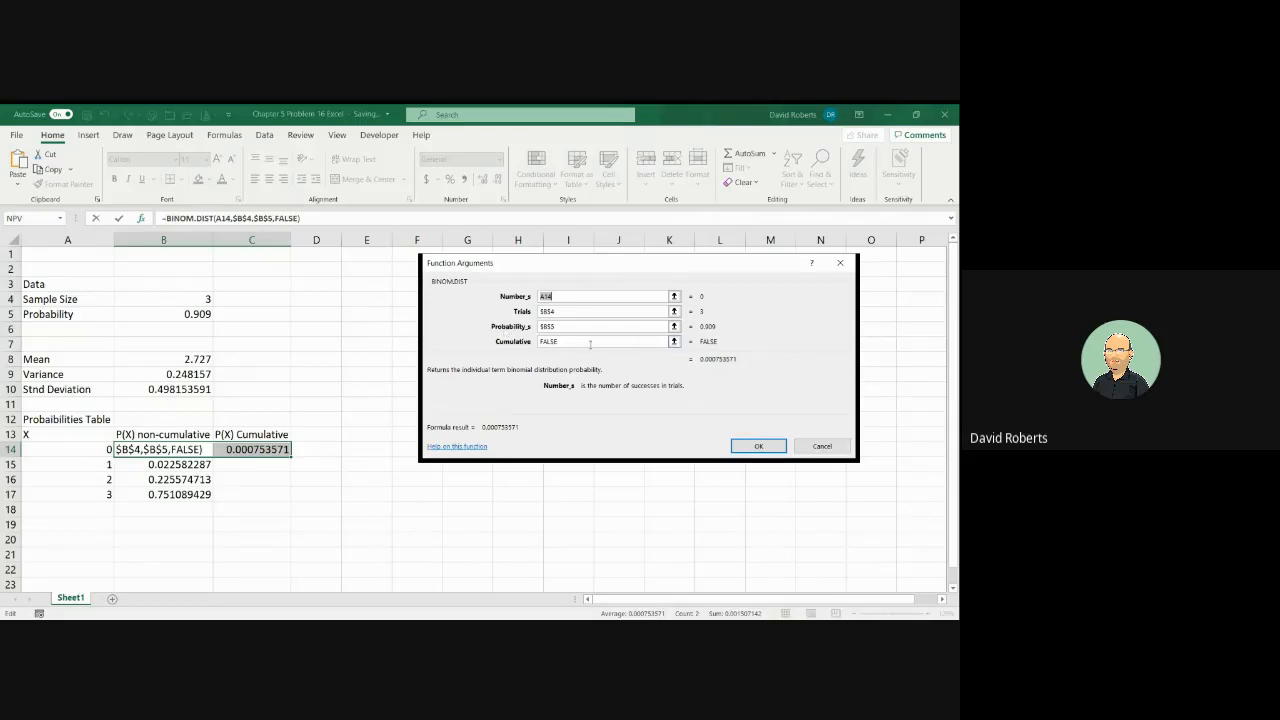
left_click_drag(574, 342, 541, 343)
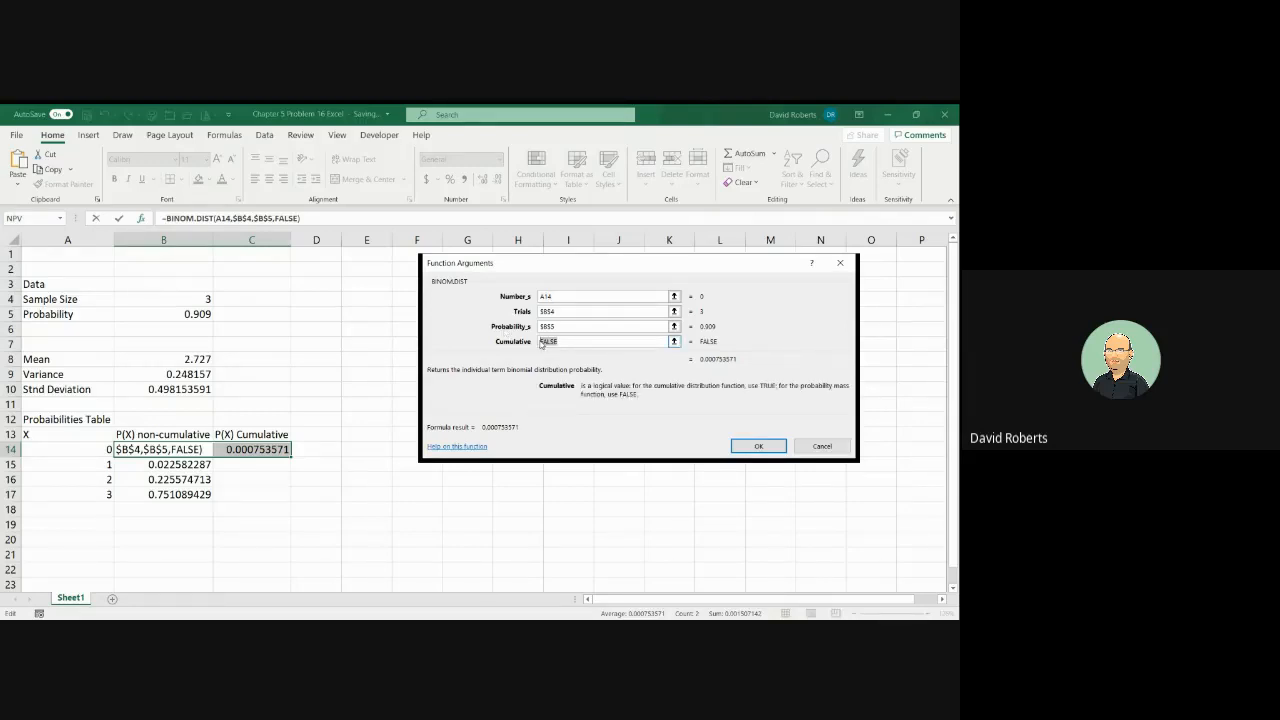
type("ture")
key("BackSpace")
key("BackSpace")
key("BackSpace")
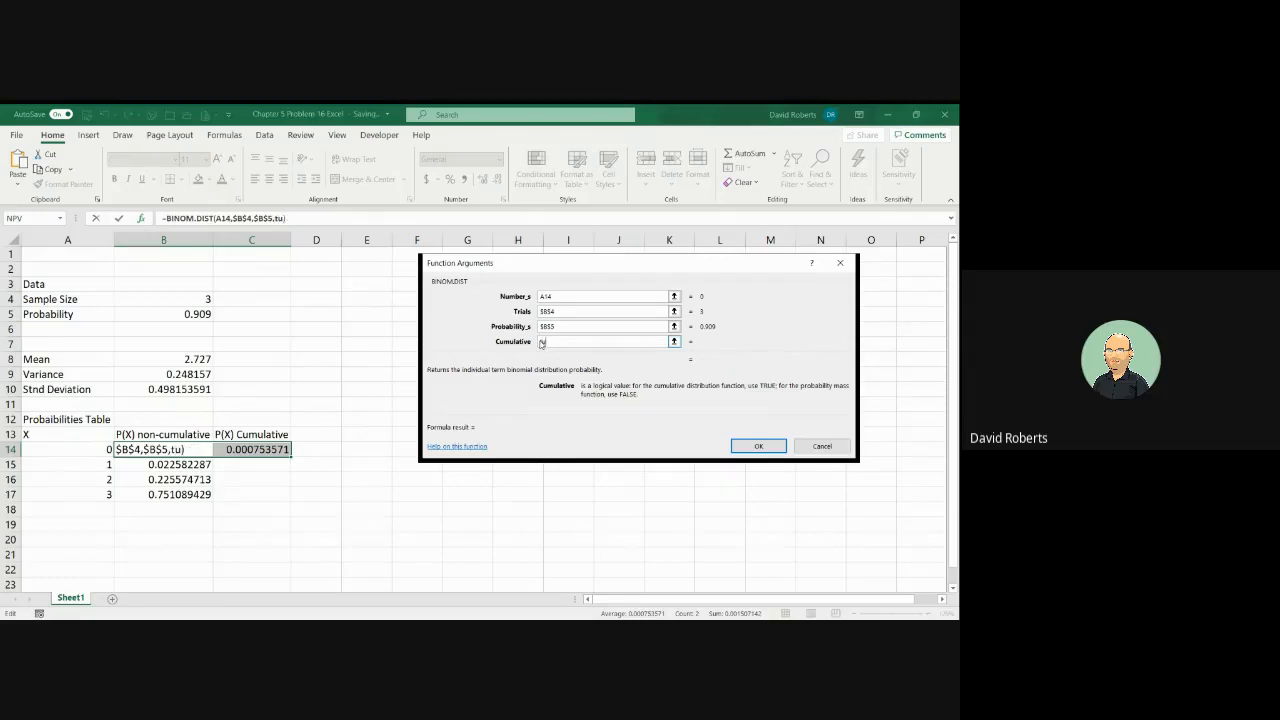
type("rue")
key("Return")
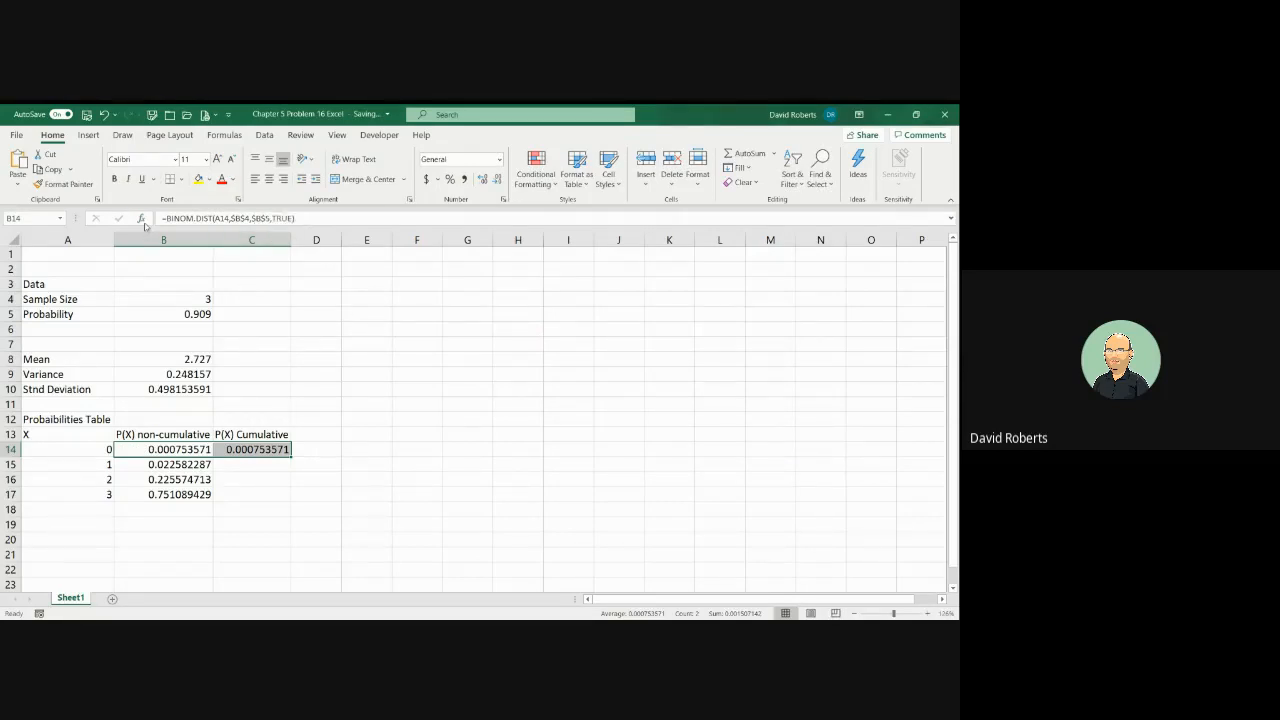
Step: Restore the Cumulative argument of the BINOM.DIST formula in B14 to false
left_click(142, 218)
double_click(556, 343)
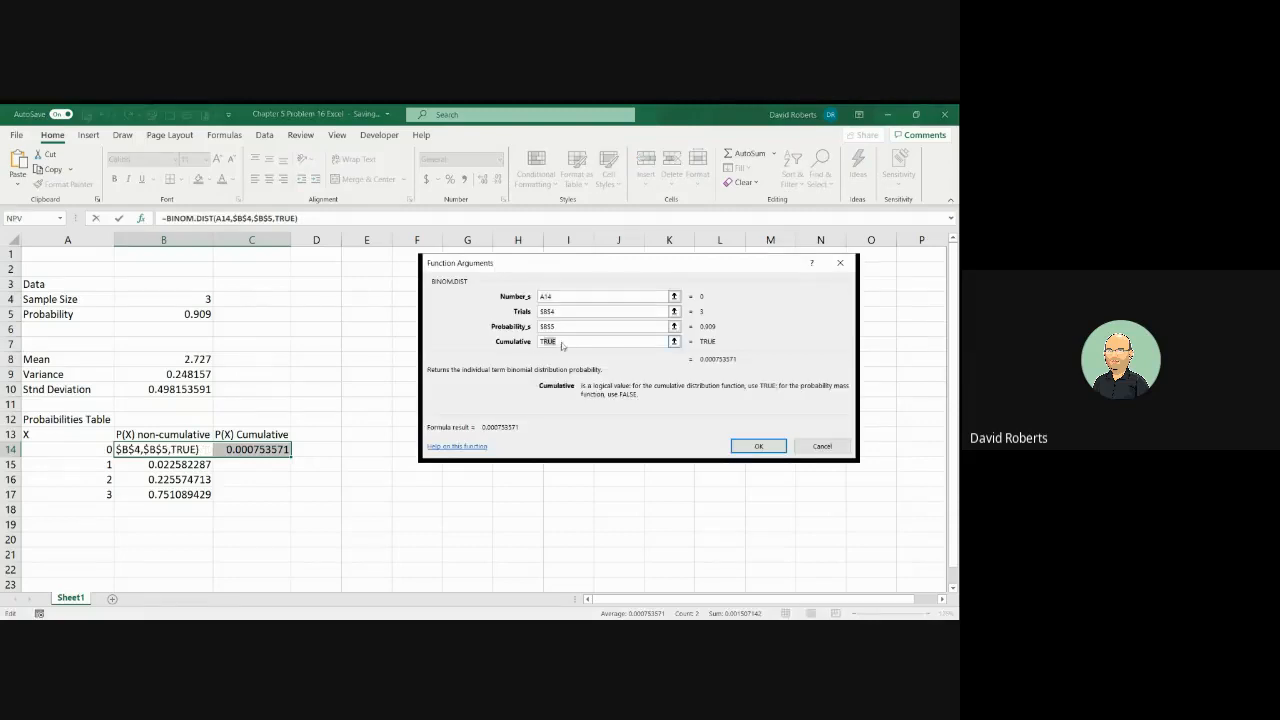
type("false")
key("Return")
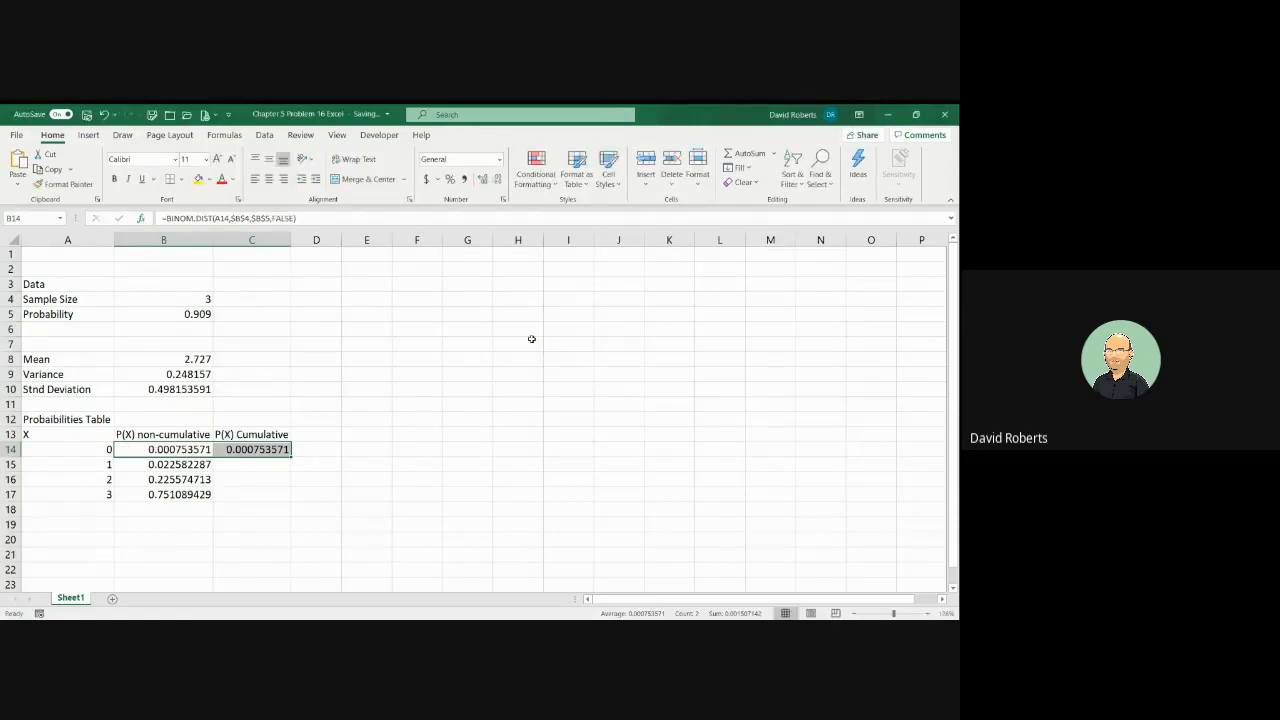
Step: Change the Number_s argument in C14 to A14 and fill the formula down through C17
left_click(266, 450)
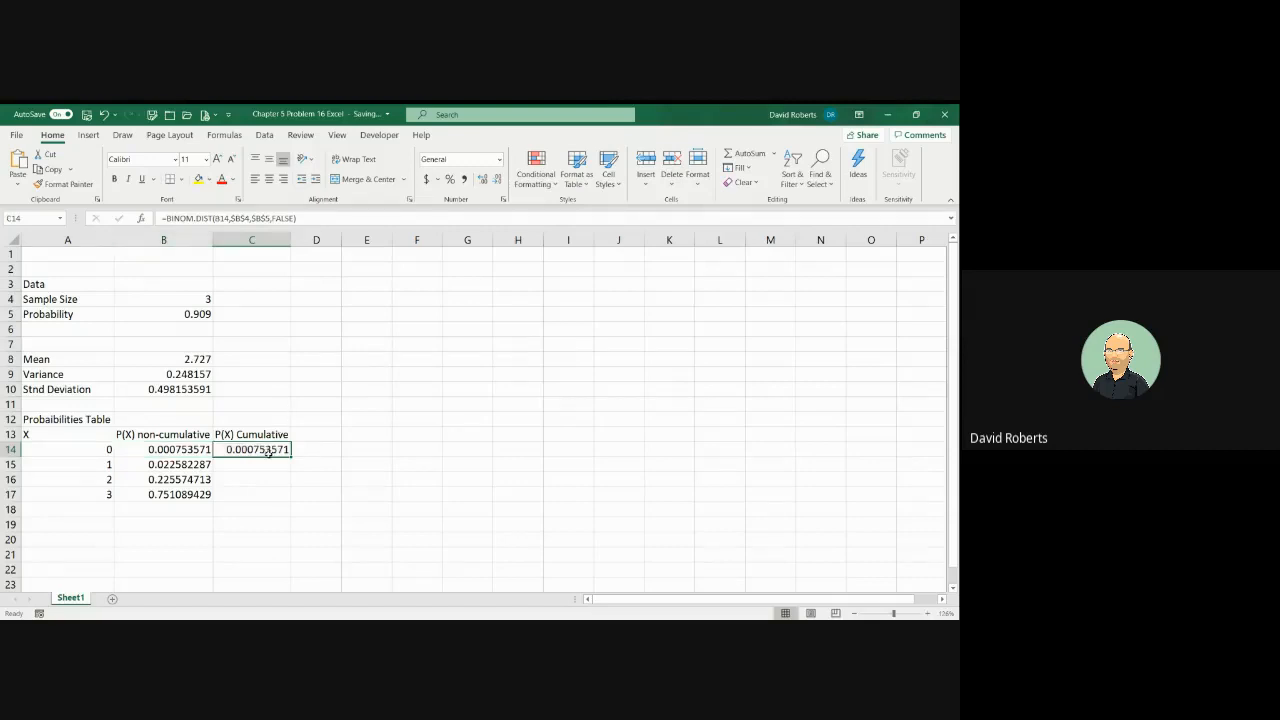
left_click(145, 217)
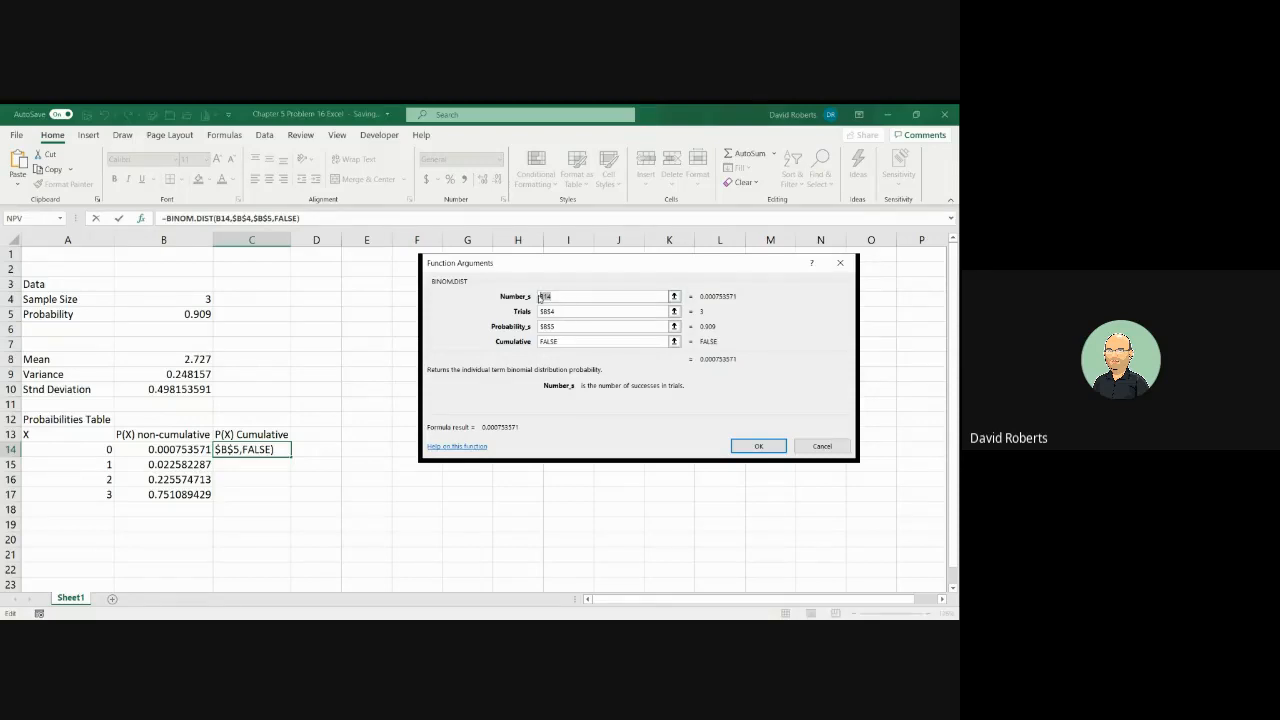
type("A14")
key("Return")
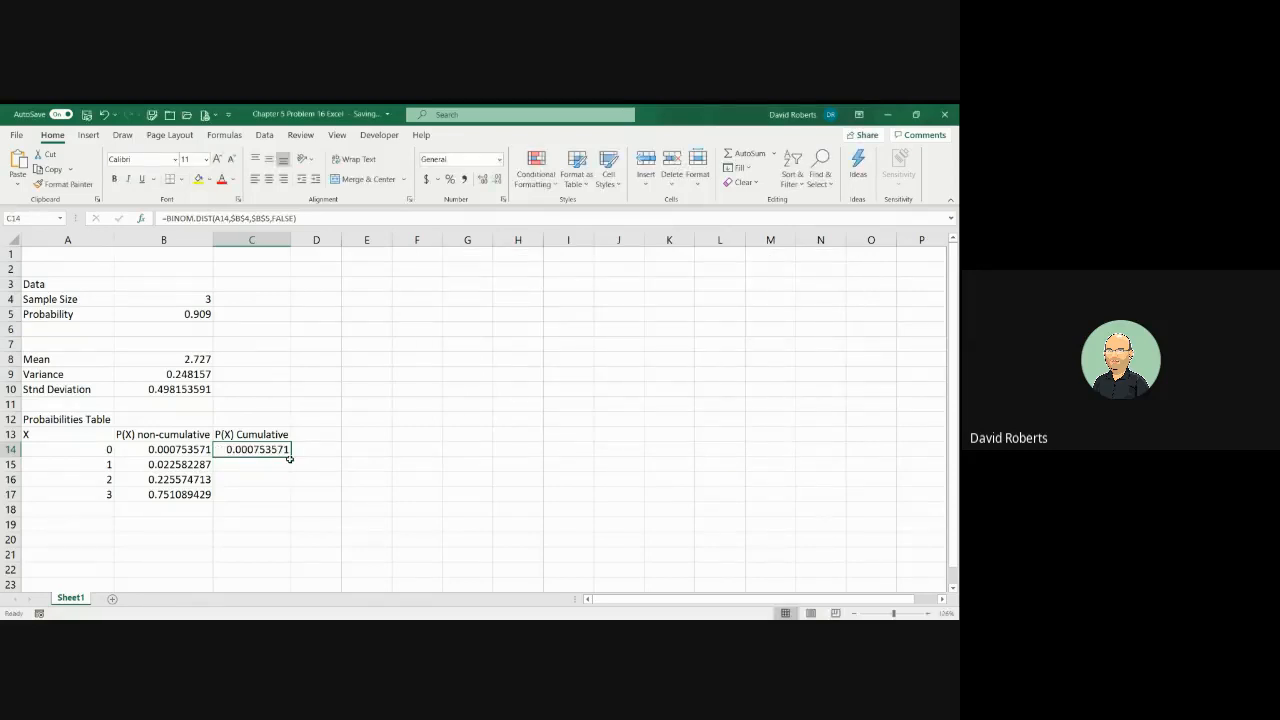
left_click_drag(292, 457, 285, 496)
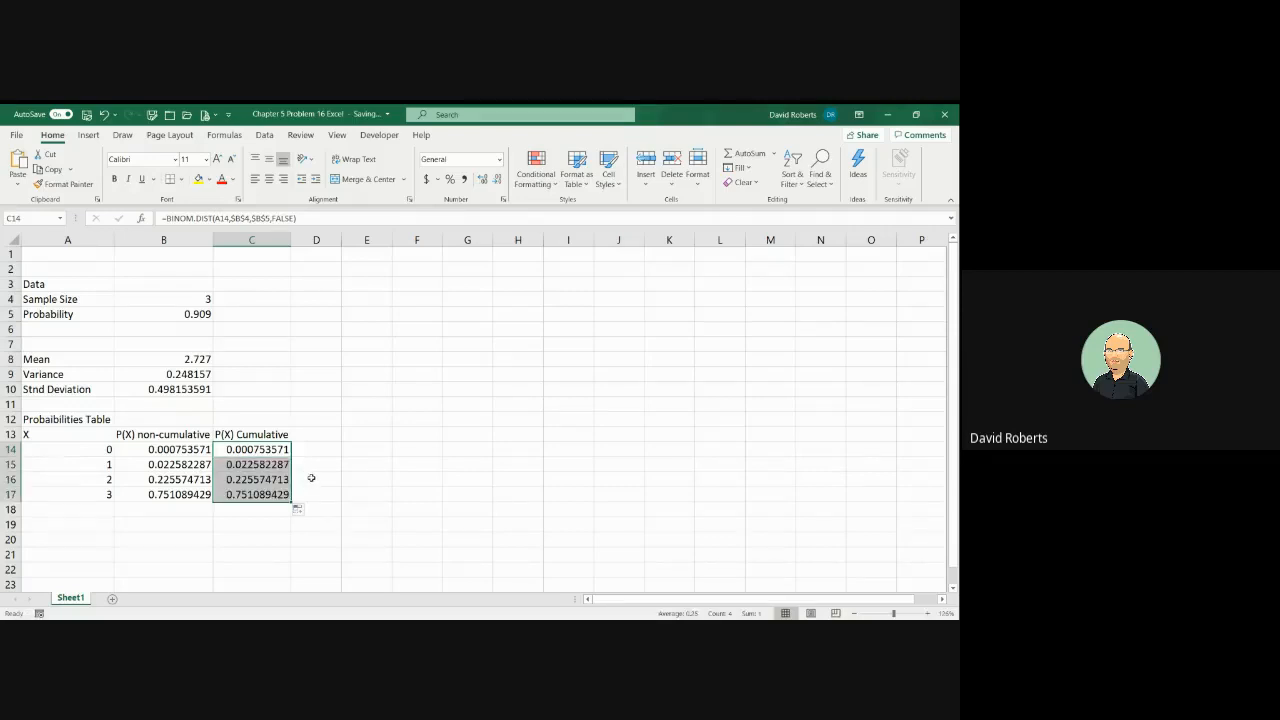
Step: Reduce the probabilities in B14:C17 to four decimal places
left_click_drag(185, 449, 254, 493)
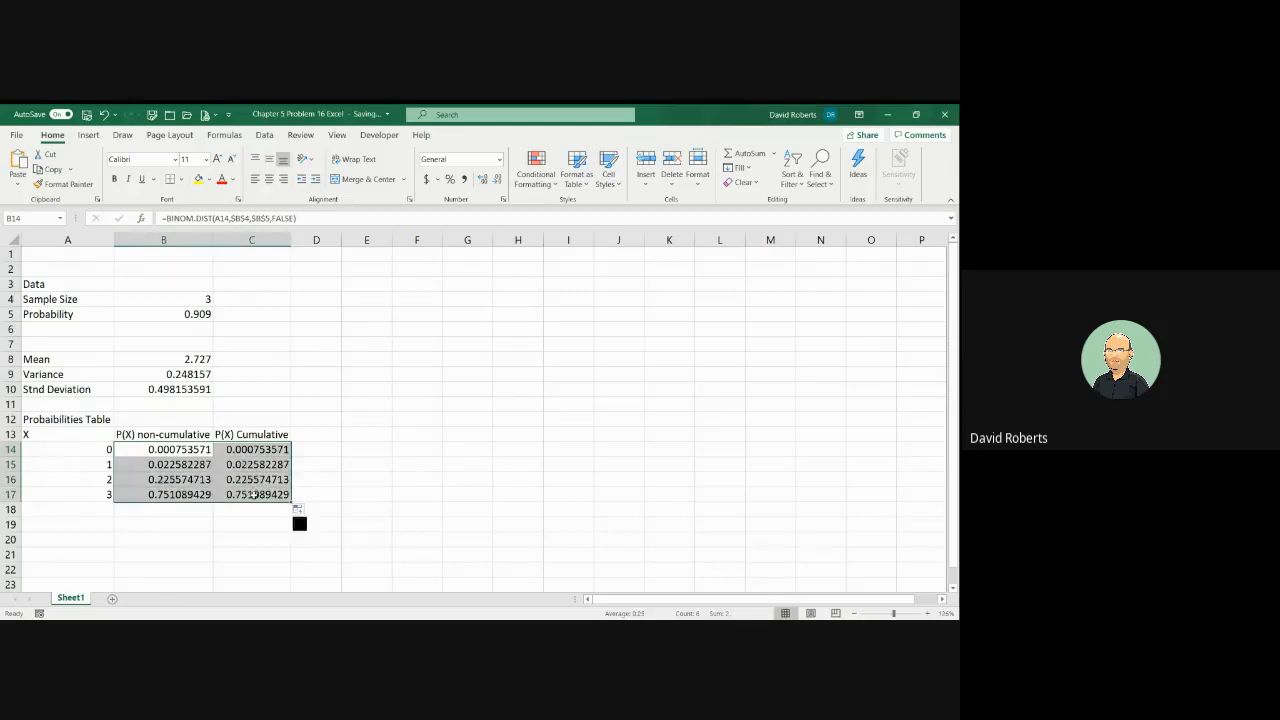
left_click(496, 180)
left_click(496, 180)
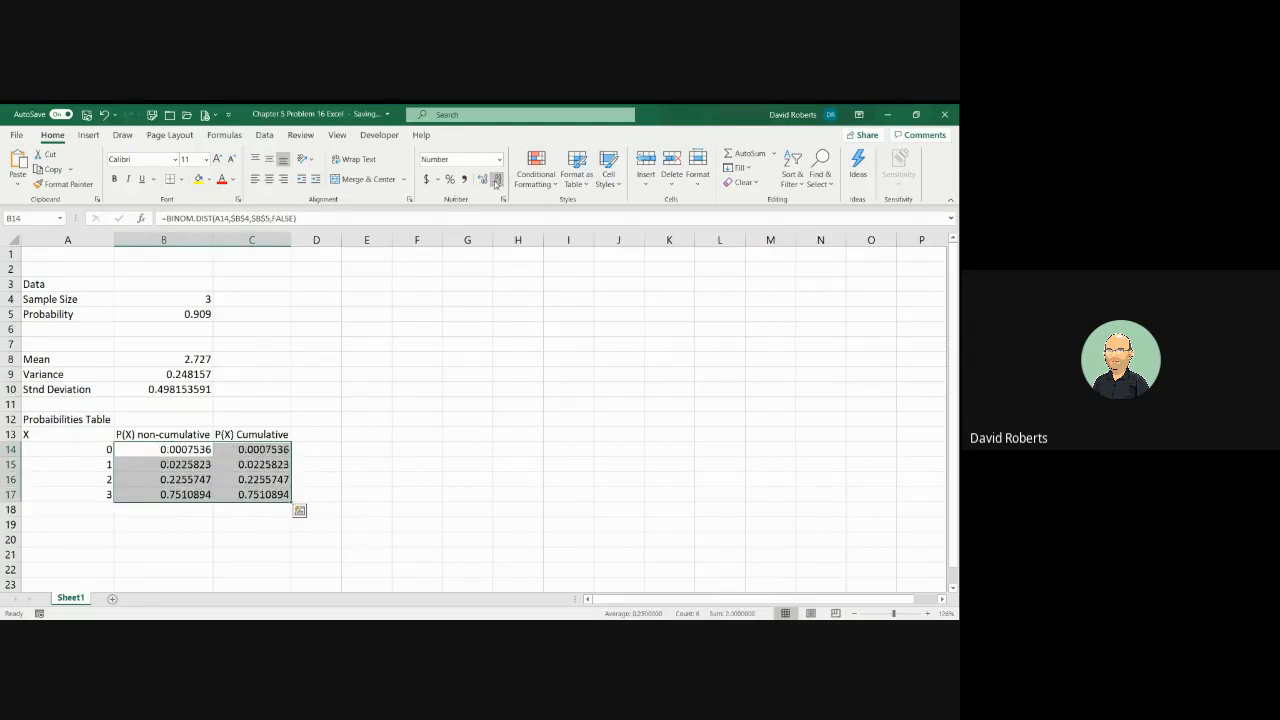
left_click(496, 180)
left_click(496, 181)
left_click(496, 181)
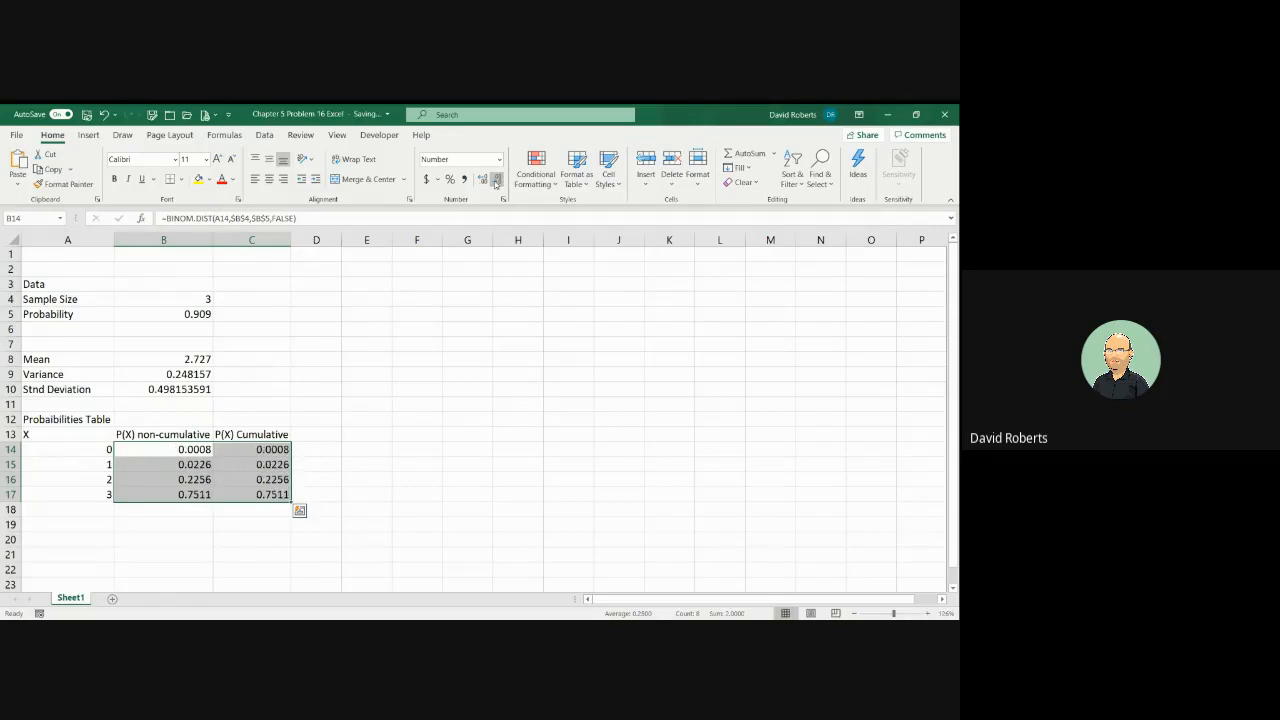
Step: Set the Cumulative argument in C14 to true and fill the corrected formula down through C17
left_click(274, 452)
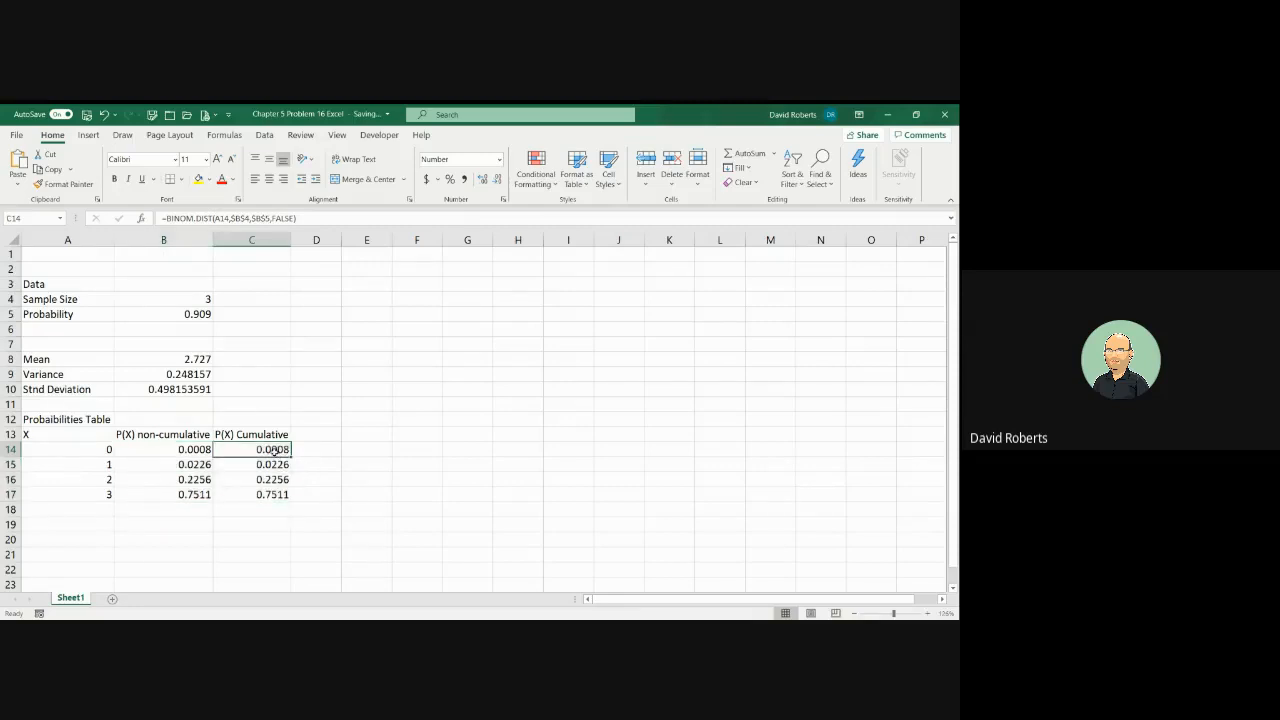
left_click(141, 218)
left_click(541, 342)
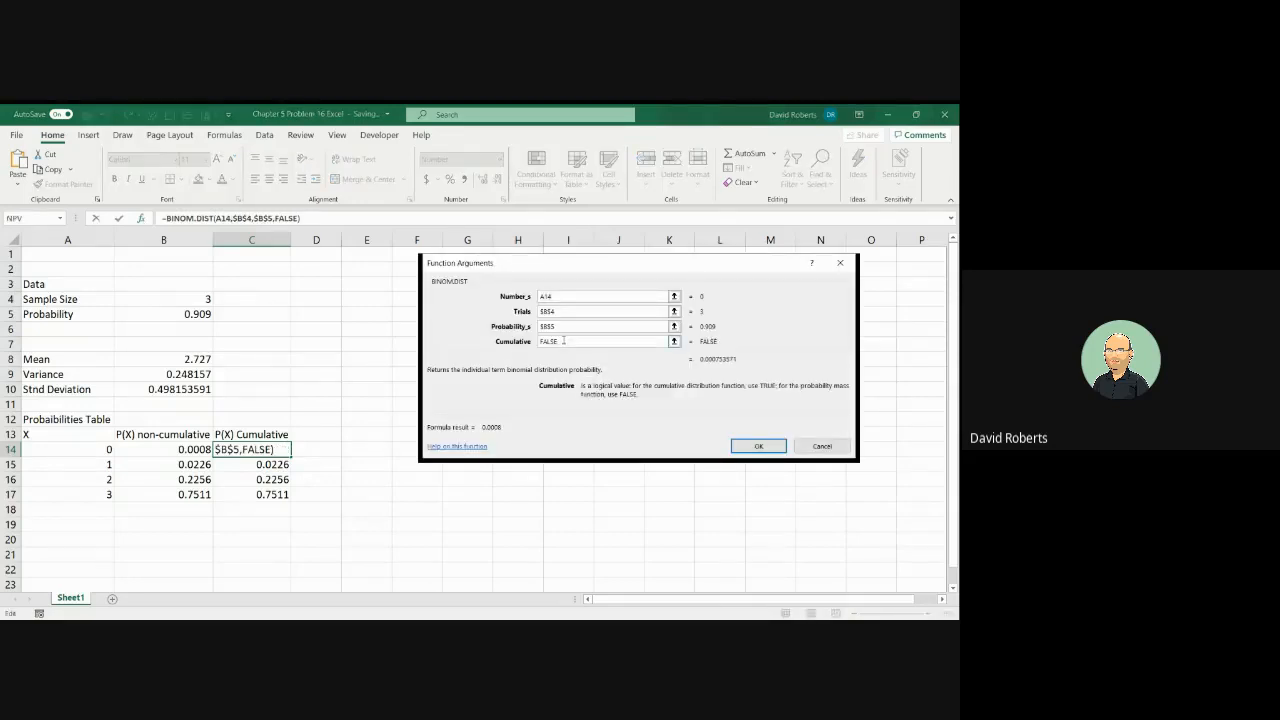
type("Ture")
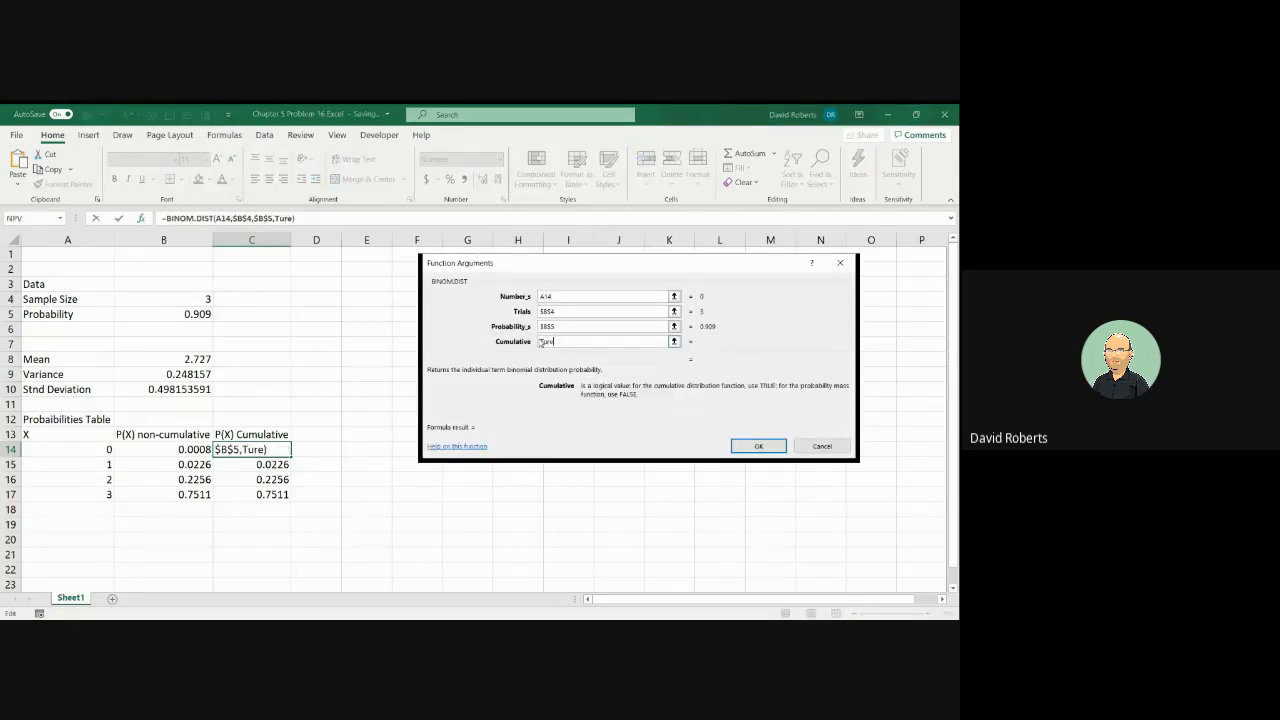
key("BackSpace")
key("BackSpace")
key("BackSpace")
type("rue")
key("Return")
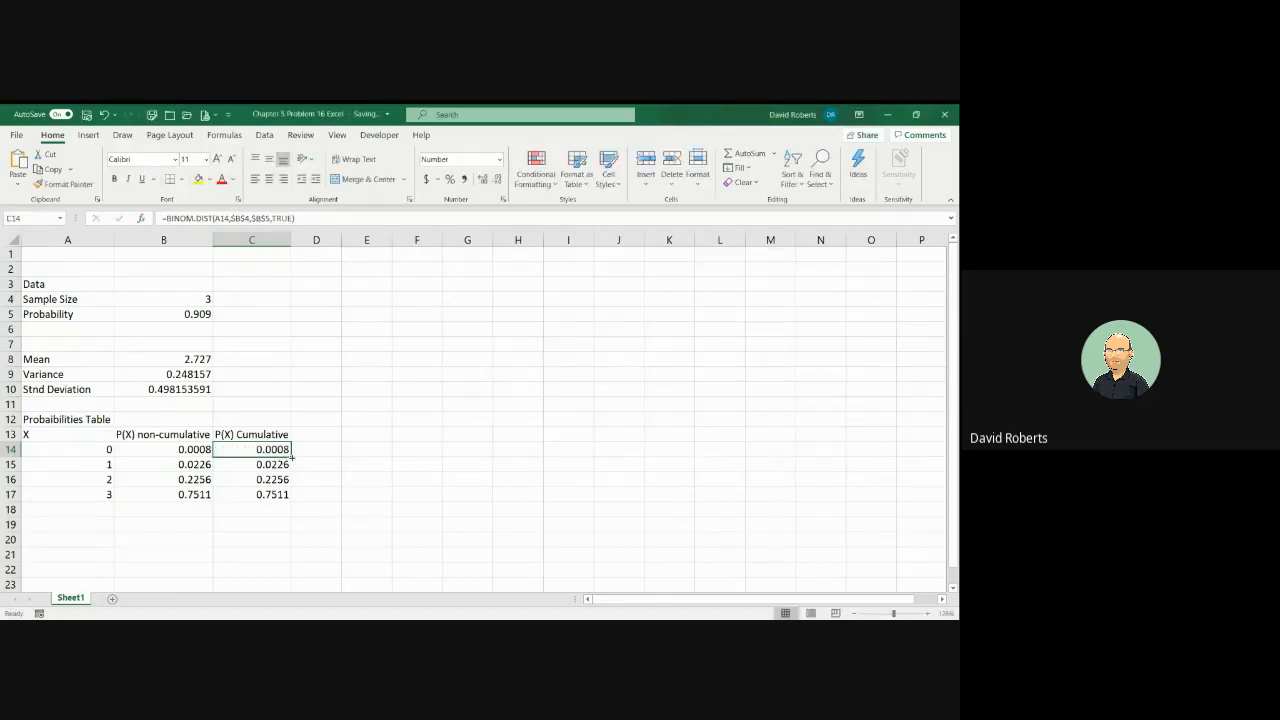
left_click_drag(292, 456, 289, 495)
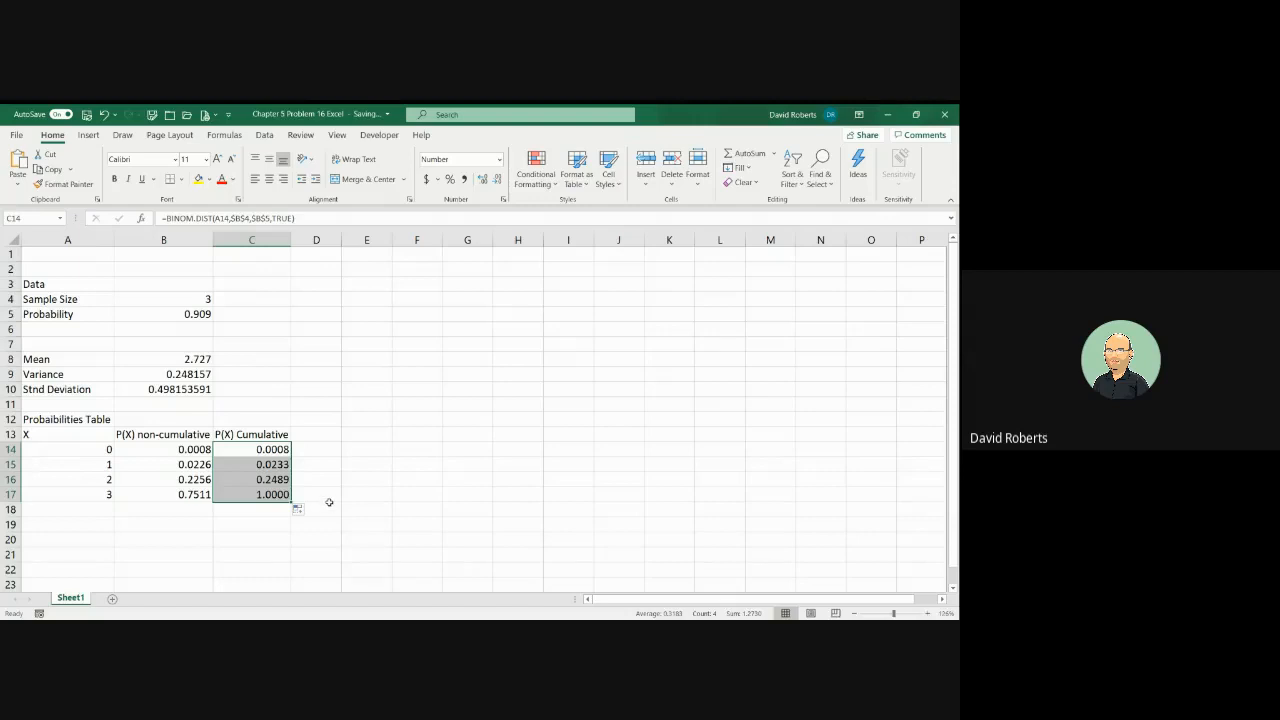
Step: Label B19 as A and enter the answer "P(X) = 3 0.7511" in C19
left_click(159, 527)
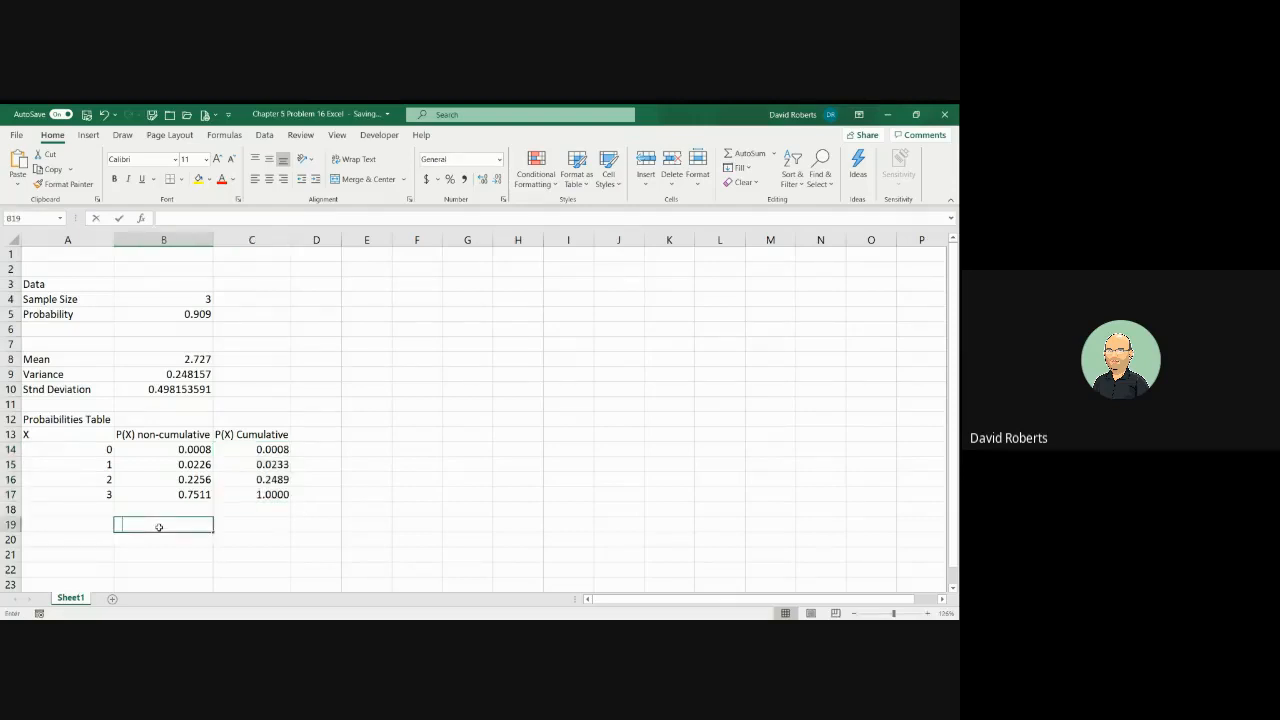
type("A")
key("Tab")
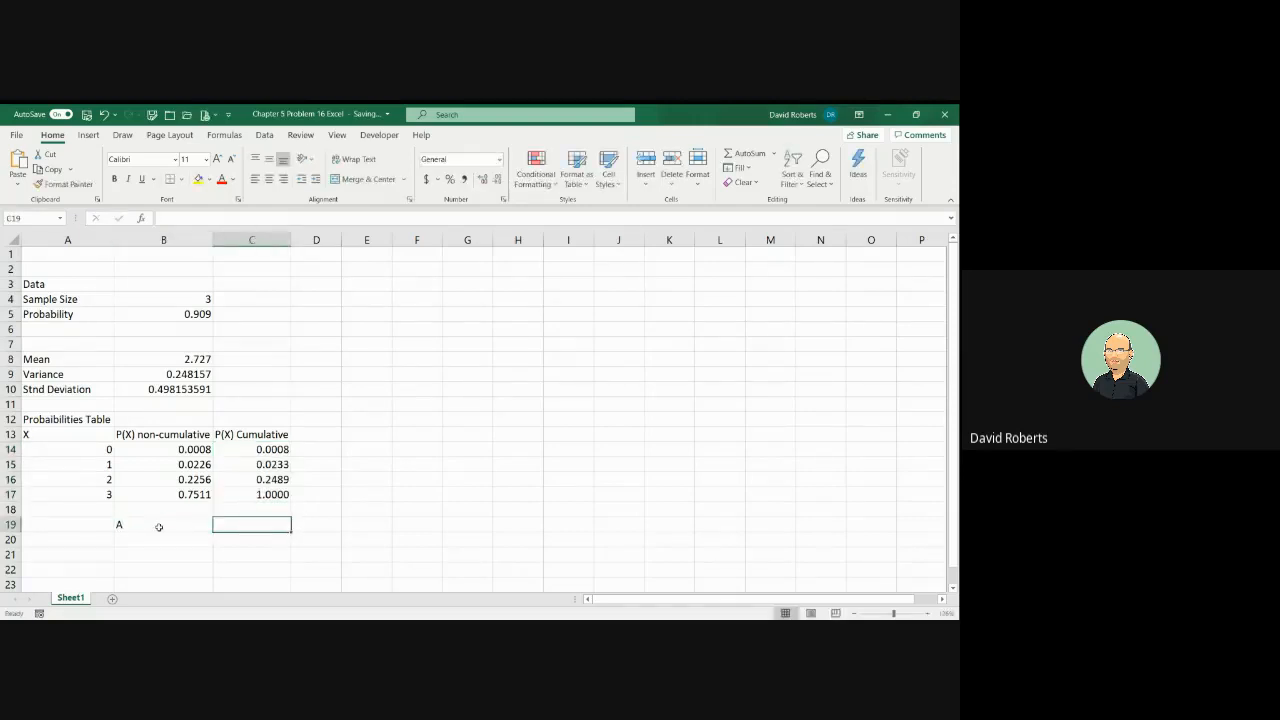
type("P(X")
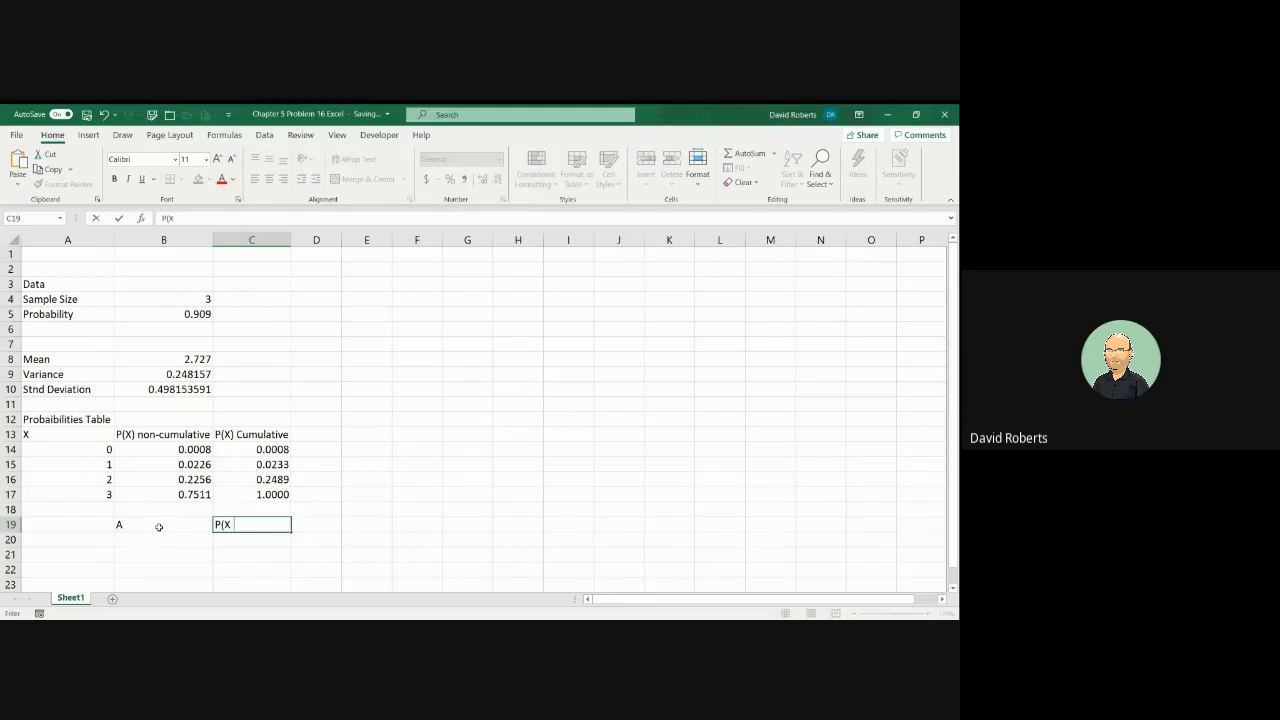
type(") = 3 0.7511")
key("Return")
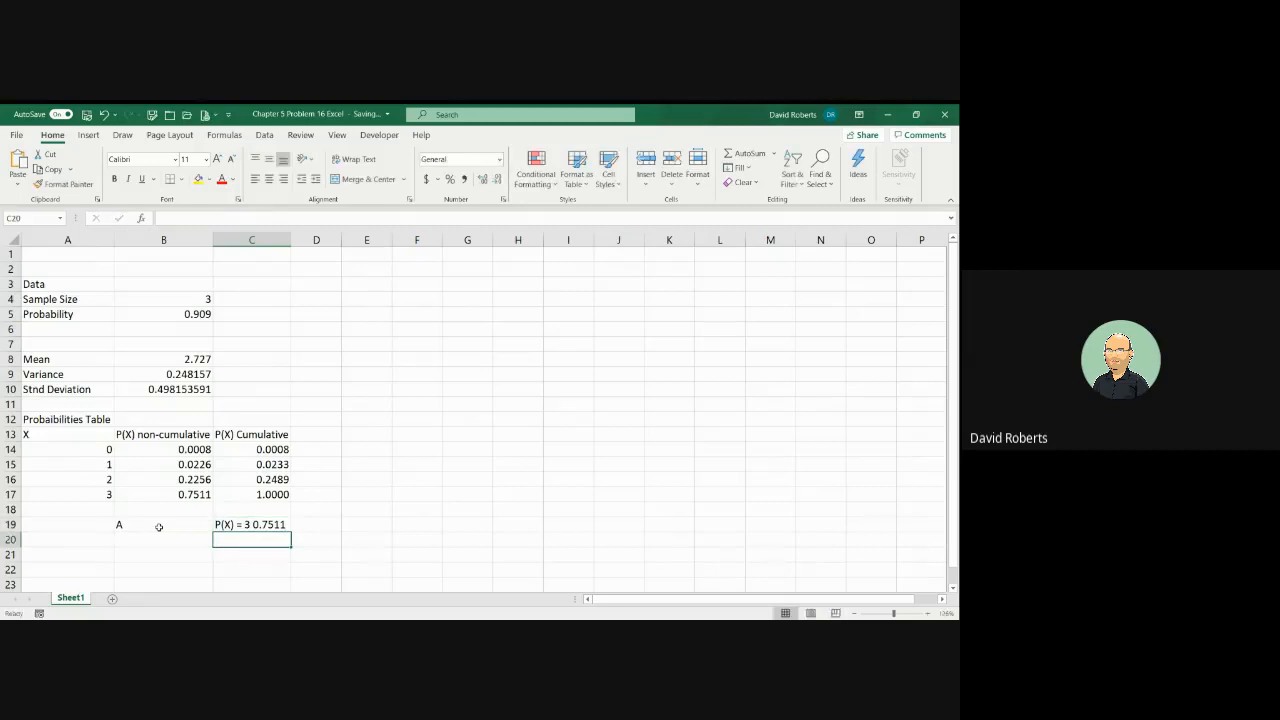
Step: Label B20 as B and enter the answer "P(X) = 0 0.0008" in C20
key("Left")
type("B")
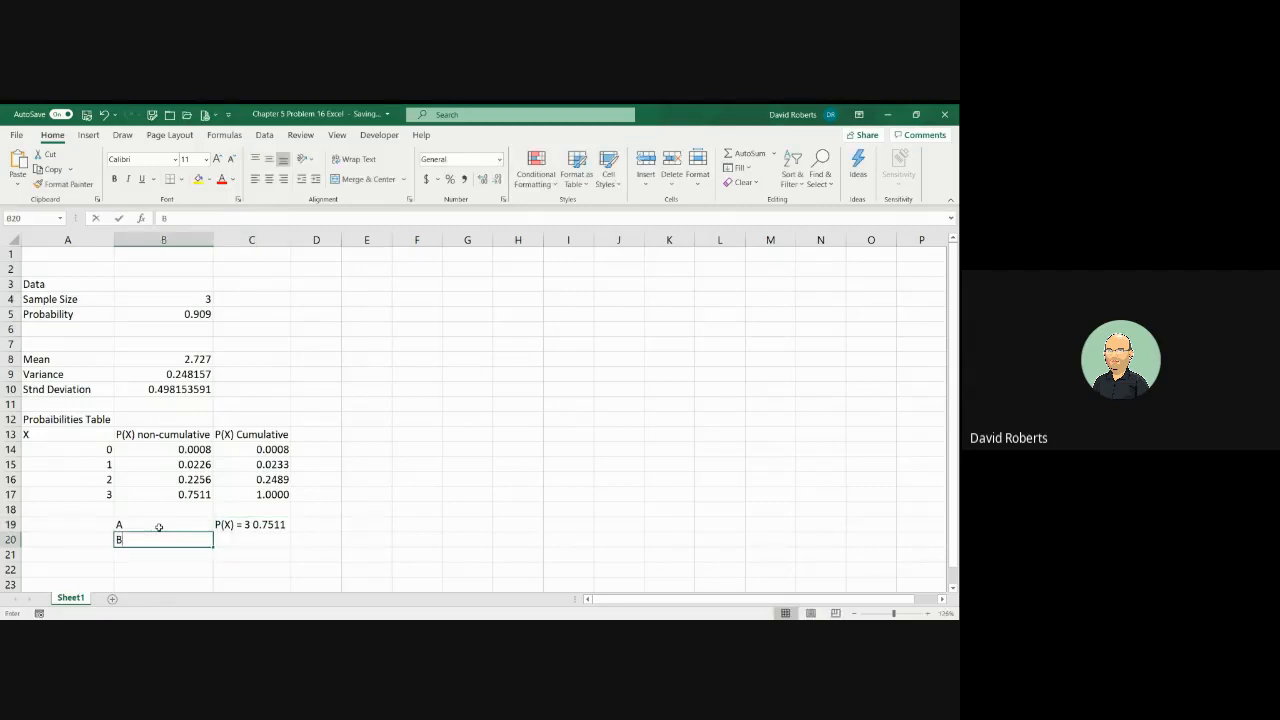
key("Tab")
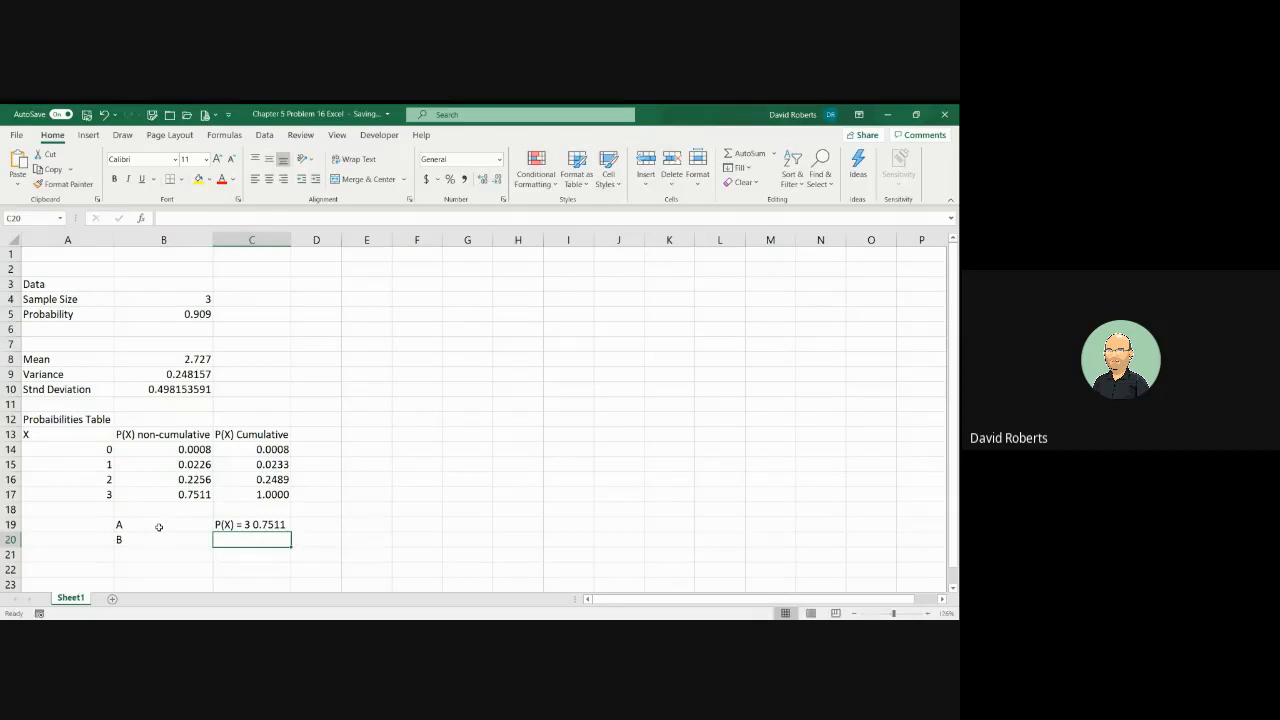
type("P(X) ")
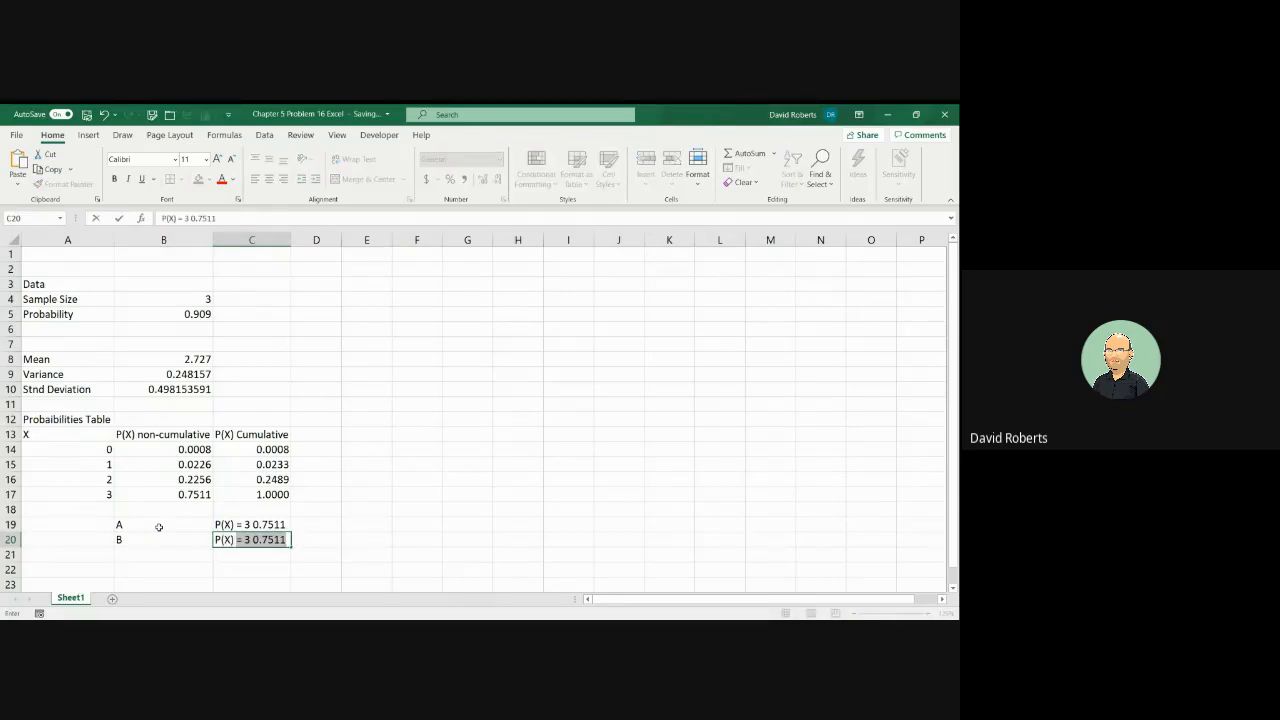
type("= 0")
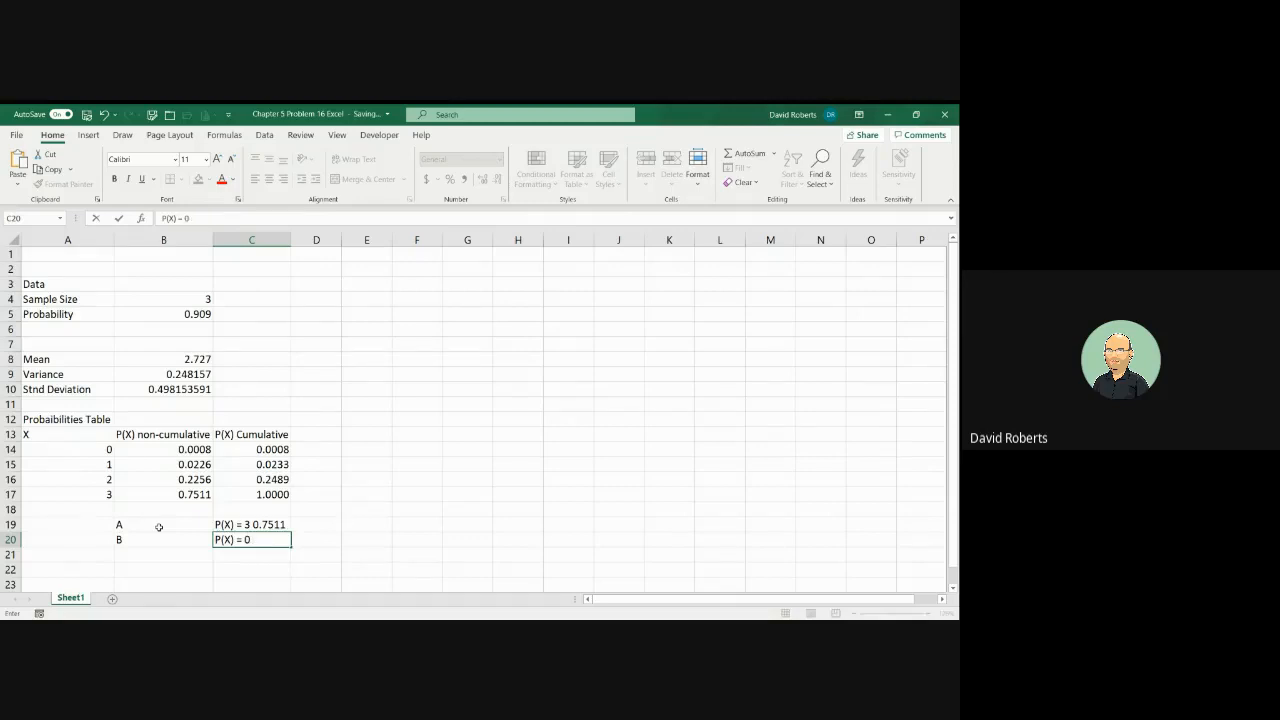
type(" 0.0008")
key("Return")
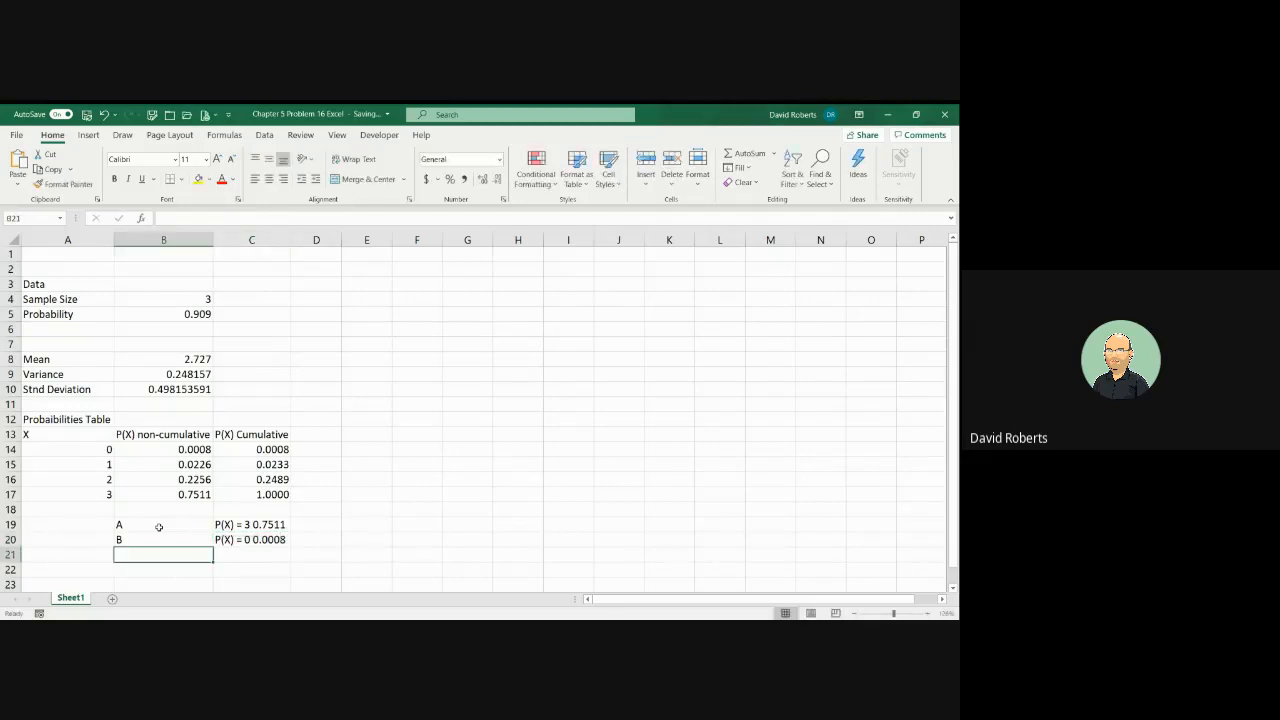
Step: Label B21 as C and enter the condition "P(x)>= 2" in C21
type("C")
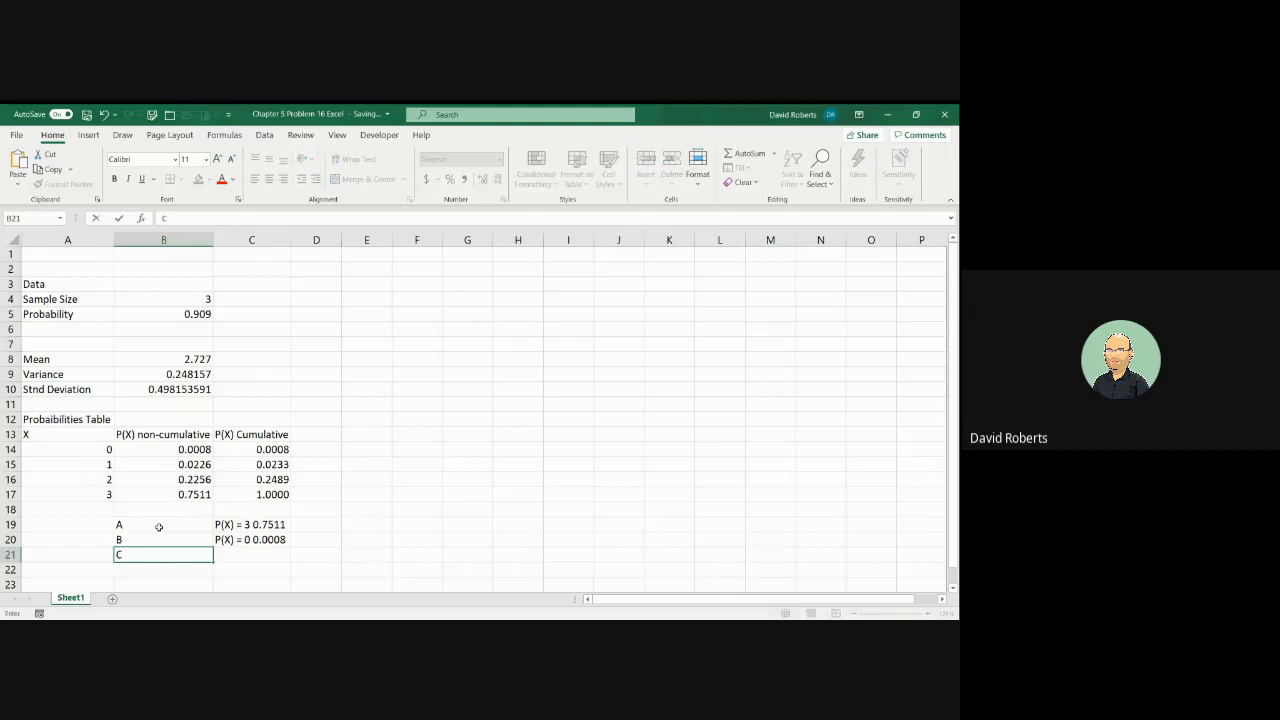
key("Tab")
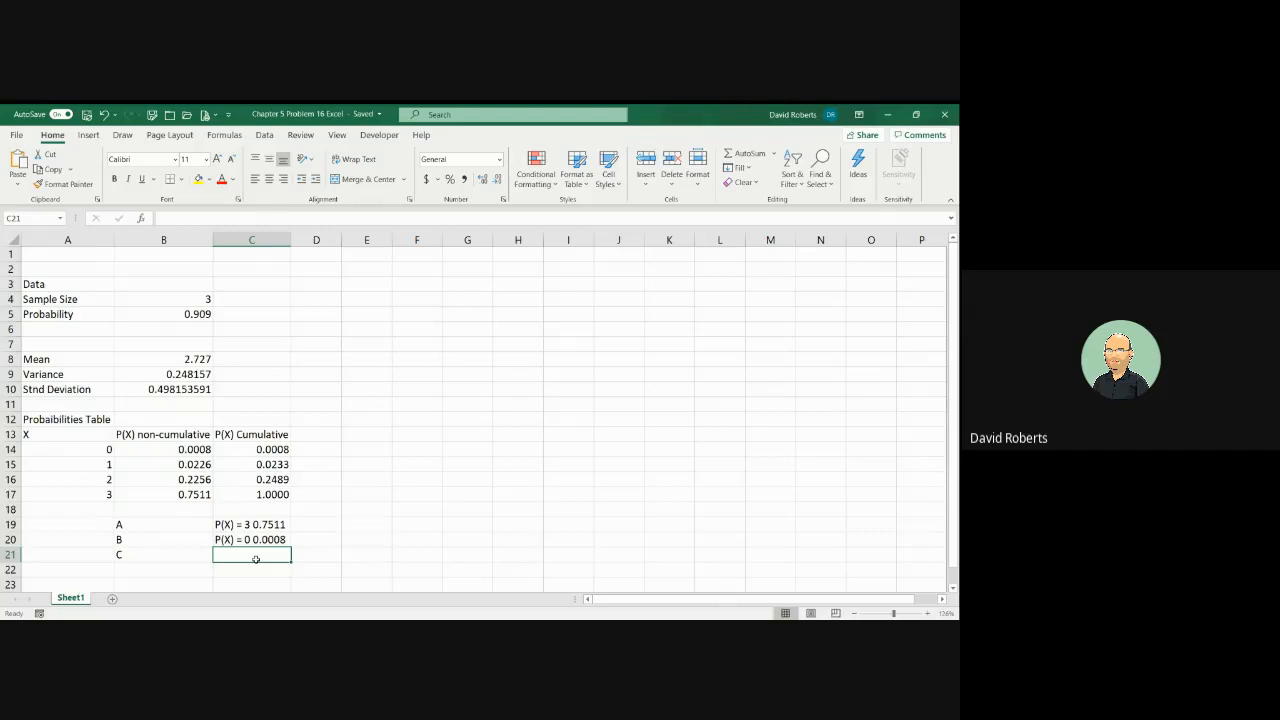
type("P(")
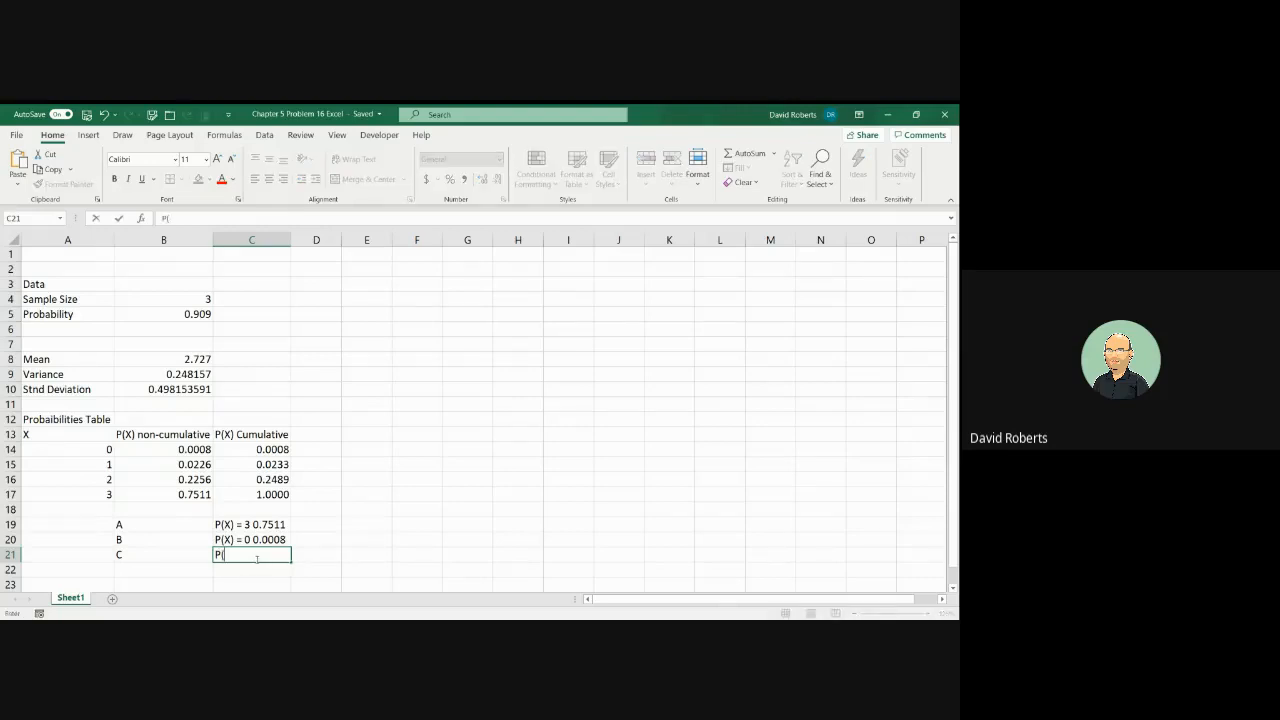
type("x)>= 2")
key("Tab")
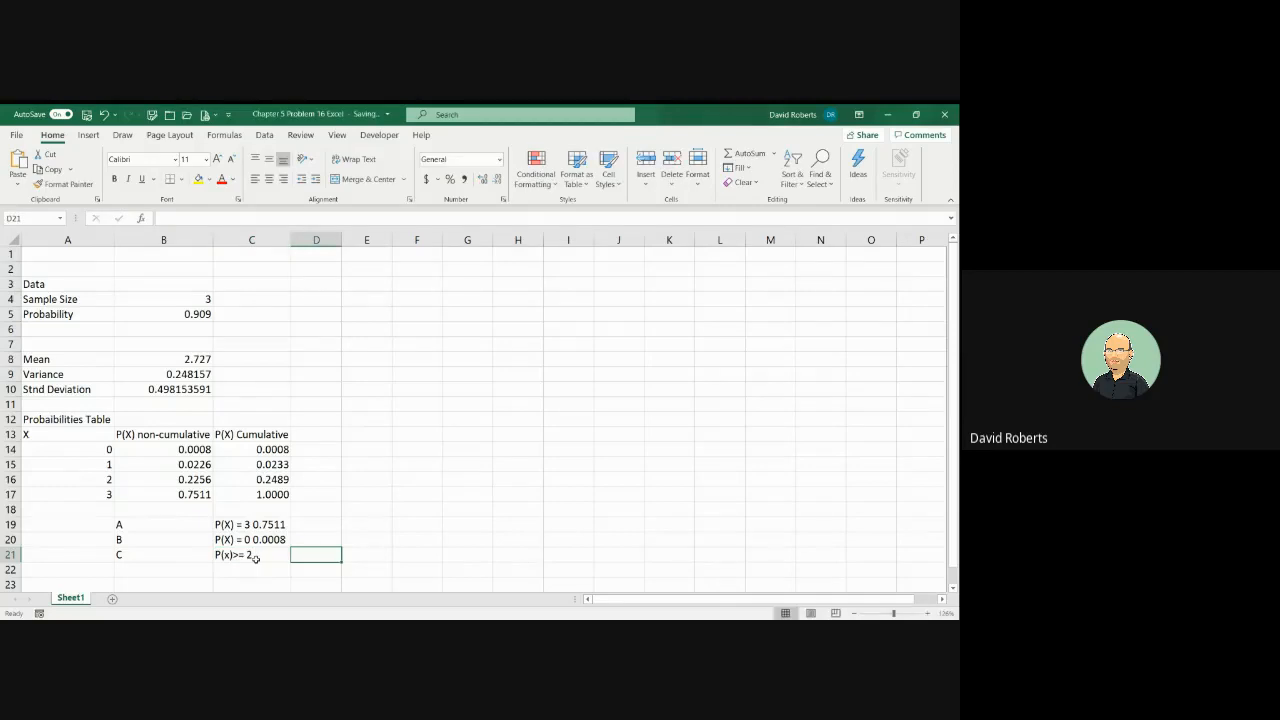
type("=")
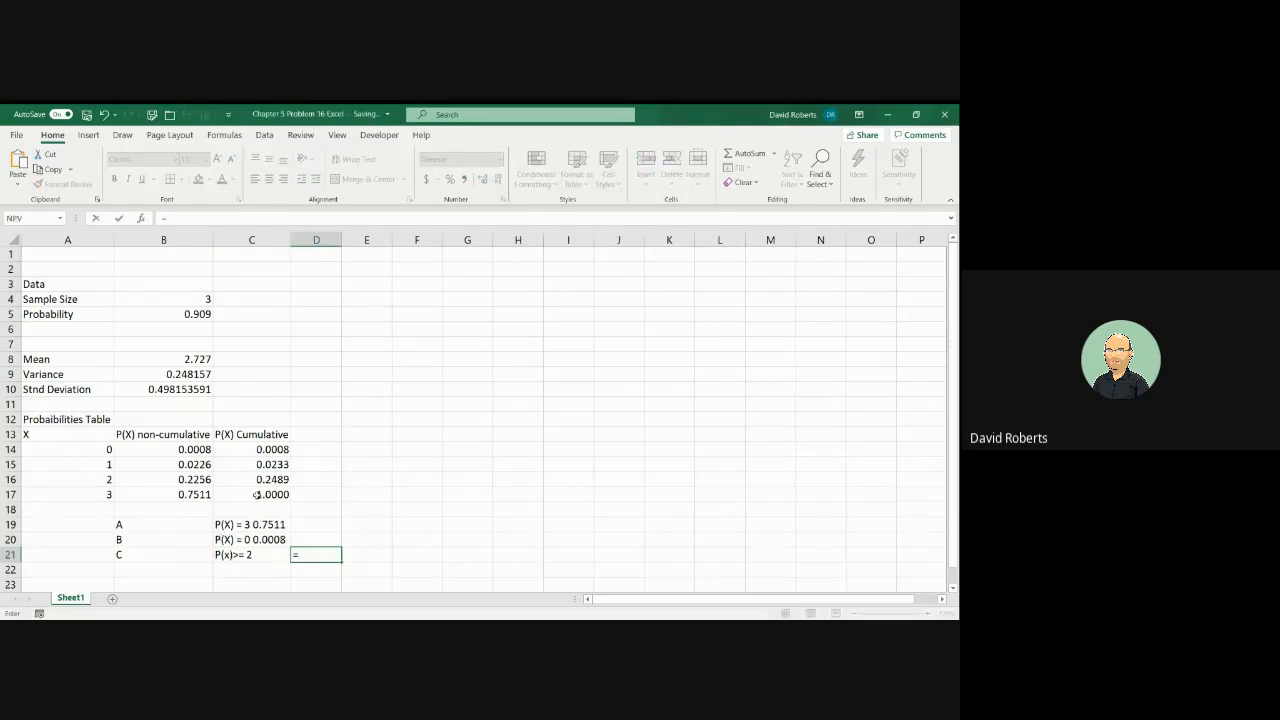
left_click(257, 495)
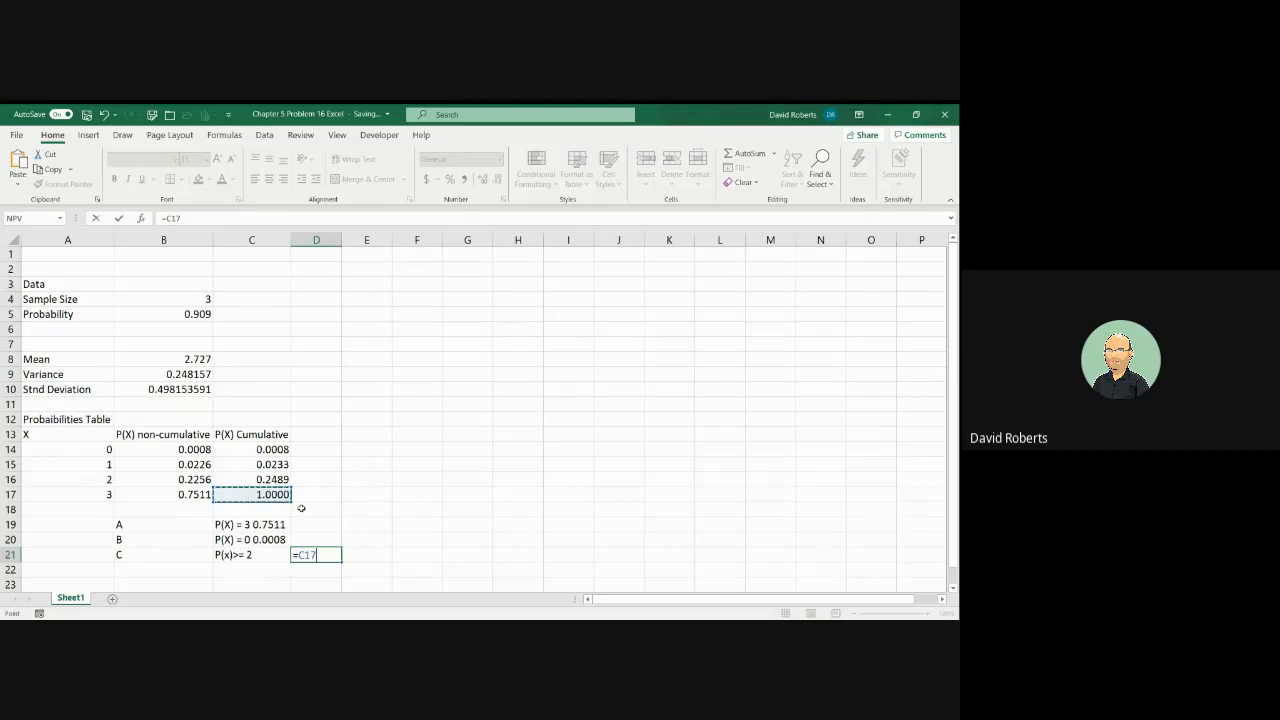
key("Up")
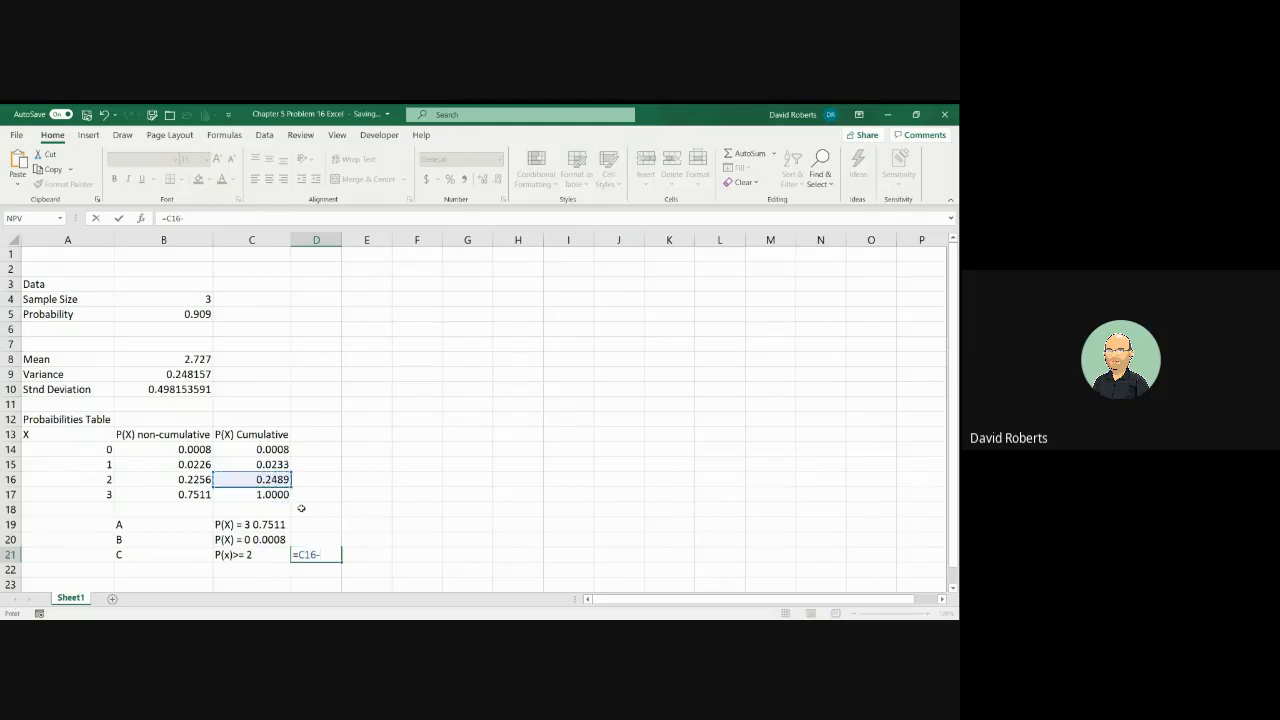
type("-")
key("Escape")
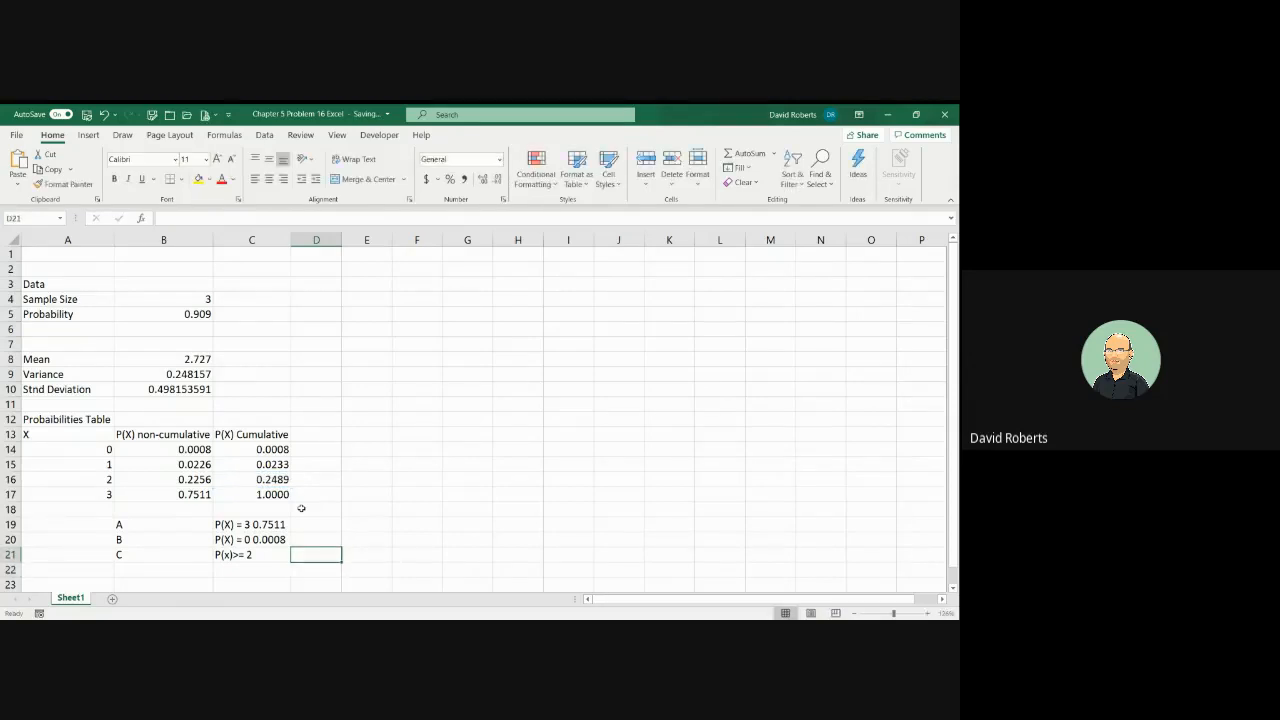
Step: Calculate the part C probability in D21 by subtracting C16 from C17
type("=")
left_click(286, 494)
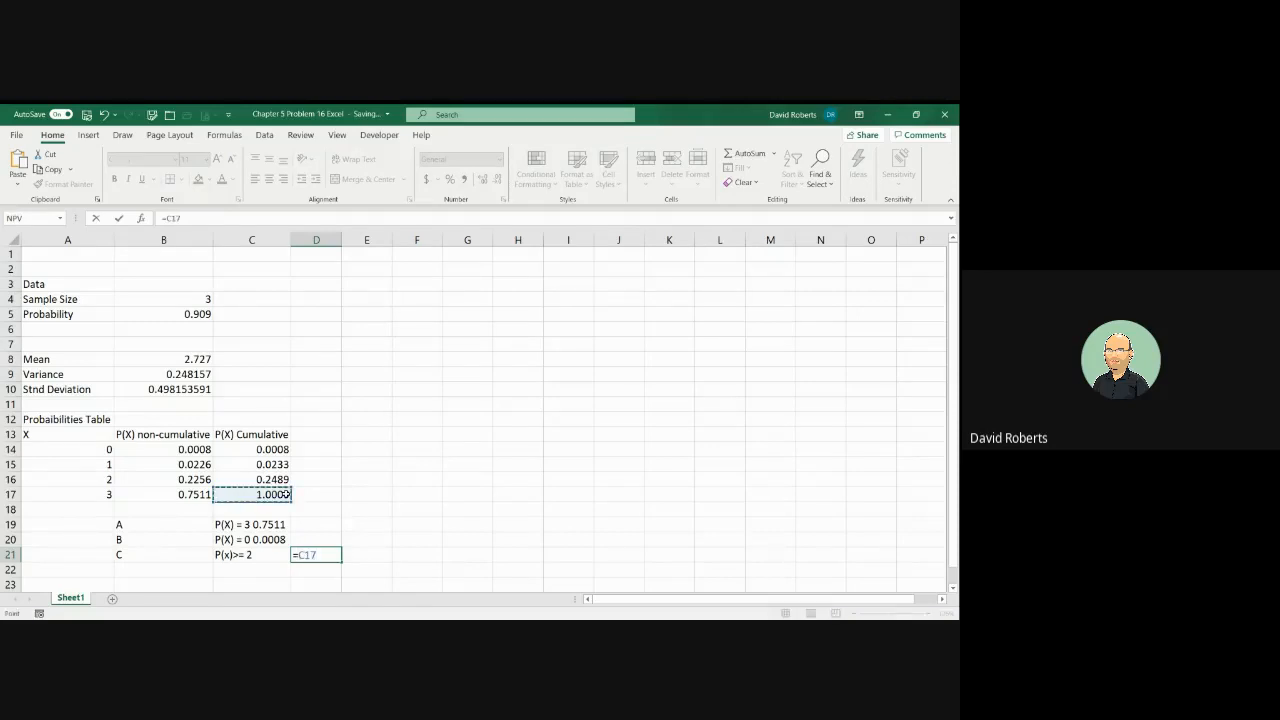
type("-")
left_click(278, 479)
key("Return")
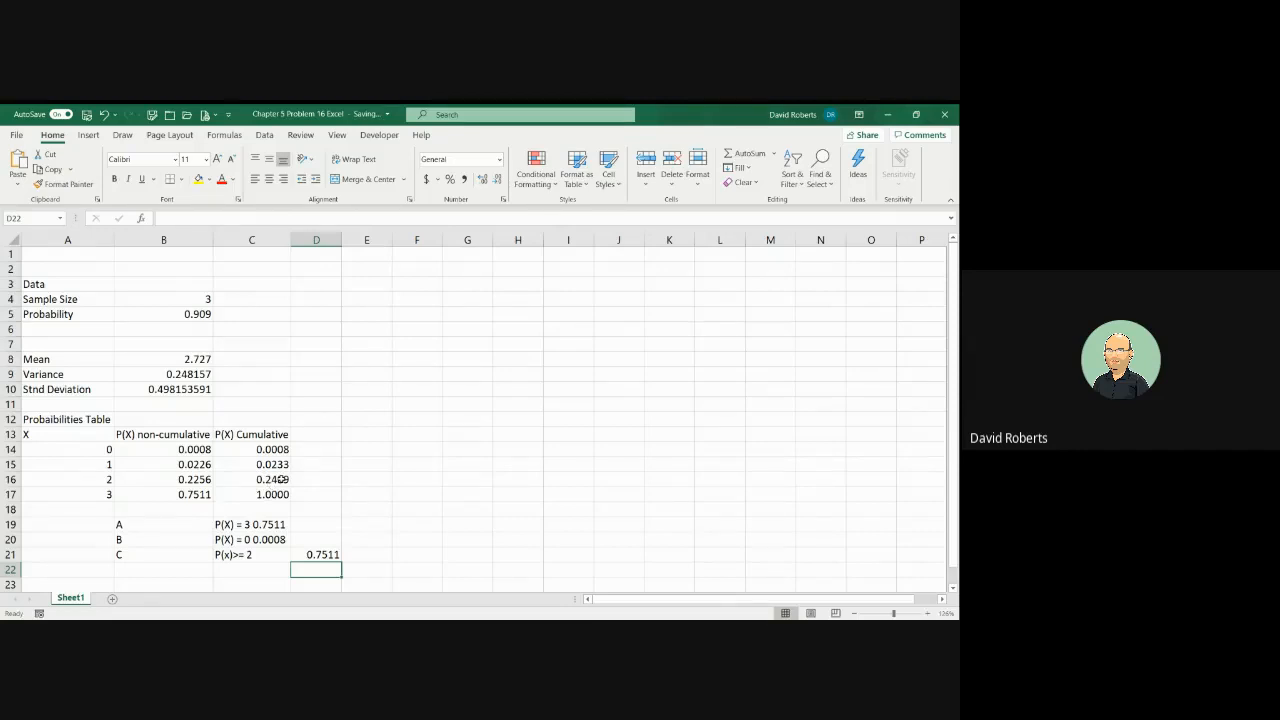
Step: Replace the D21 formula with the sum of the non-cumulative probabilities for 2 and 3, =+B16+B17
left_click(299, 556)
type("=")
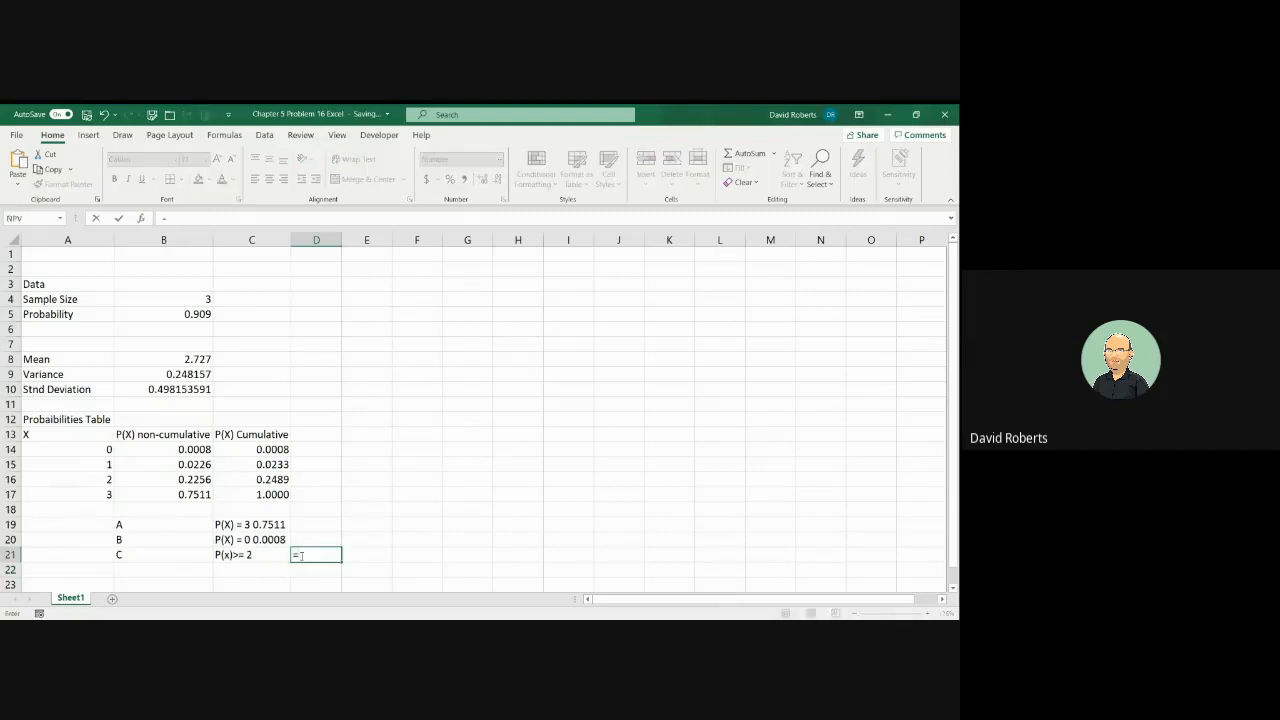
type("+")
left_click(204, 482)
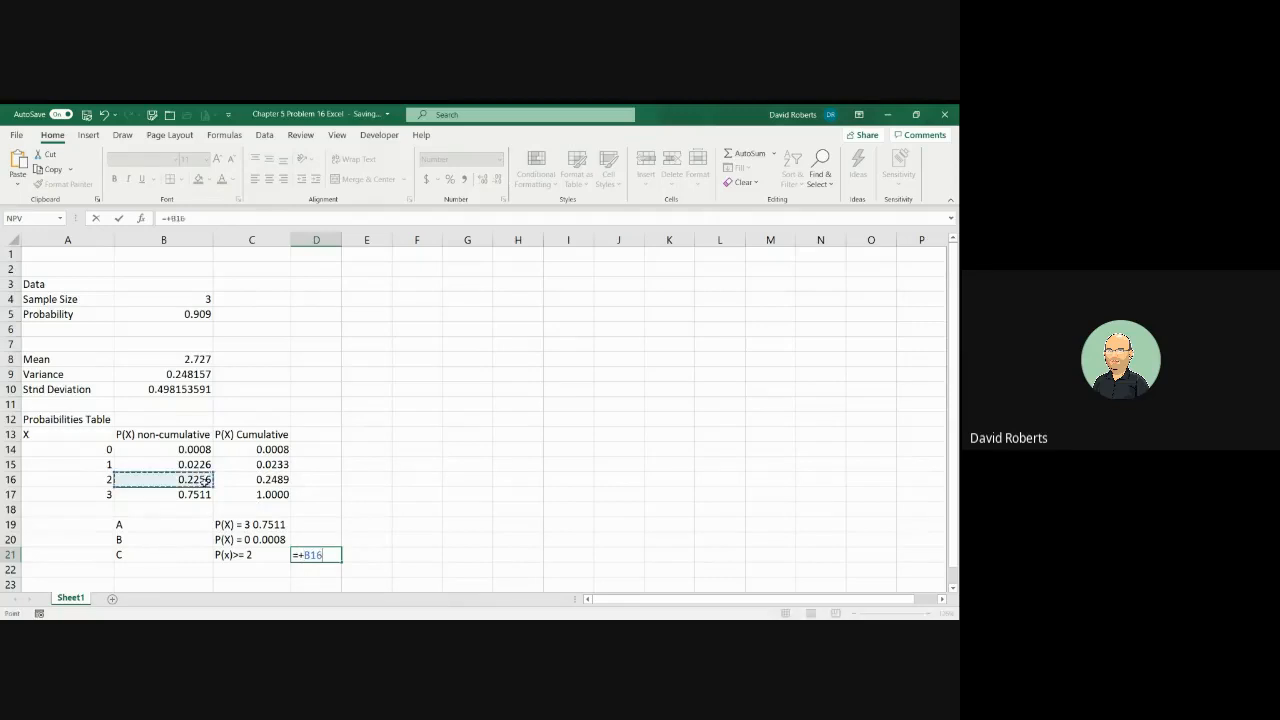
type("+")
left_click(185, 492)
key("Return")
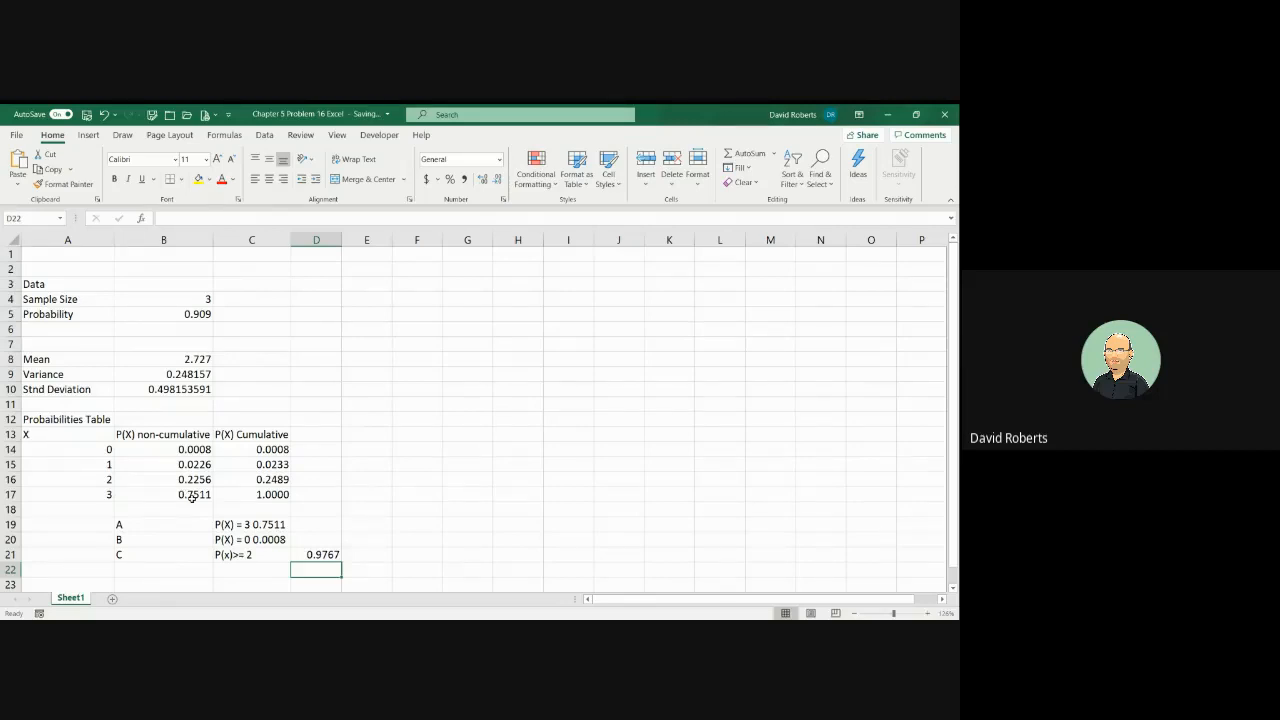
Step: Cross-check part C in D22 with the complement formula =1-C15
type("=1-")
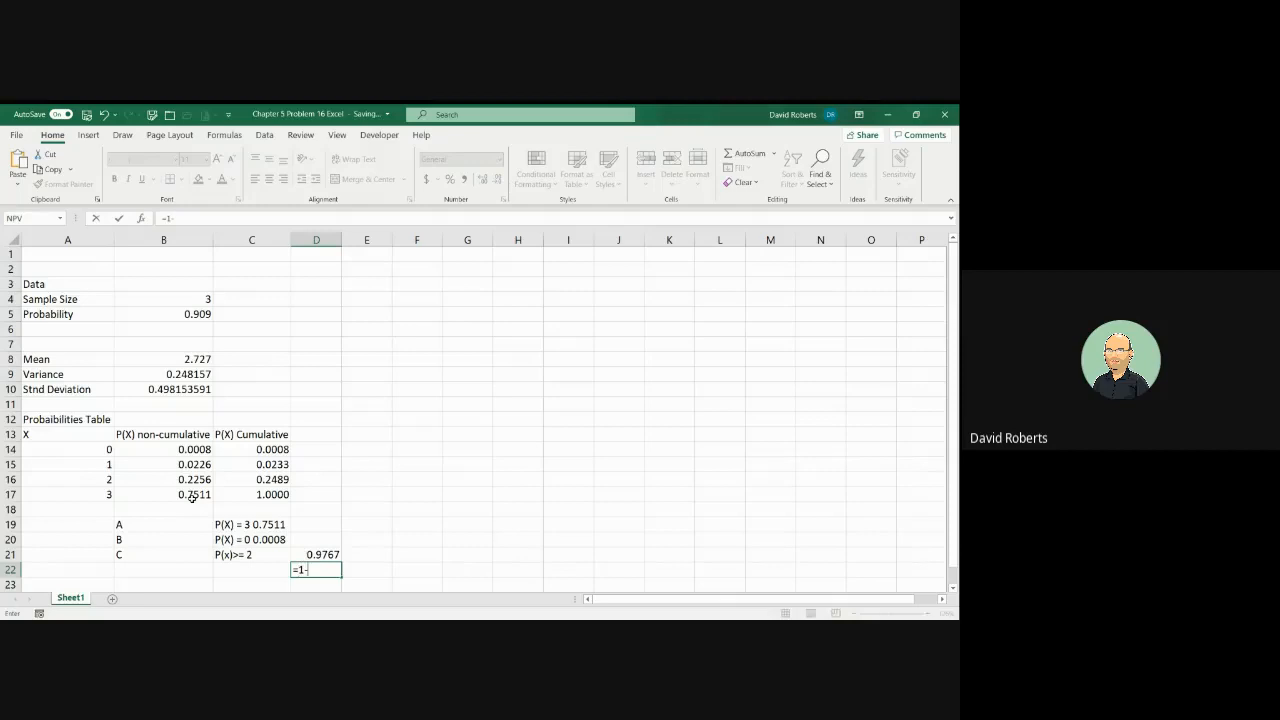
left_click(272, 462)
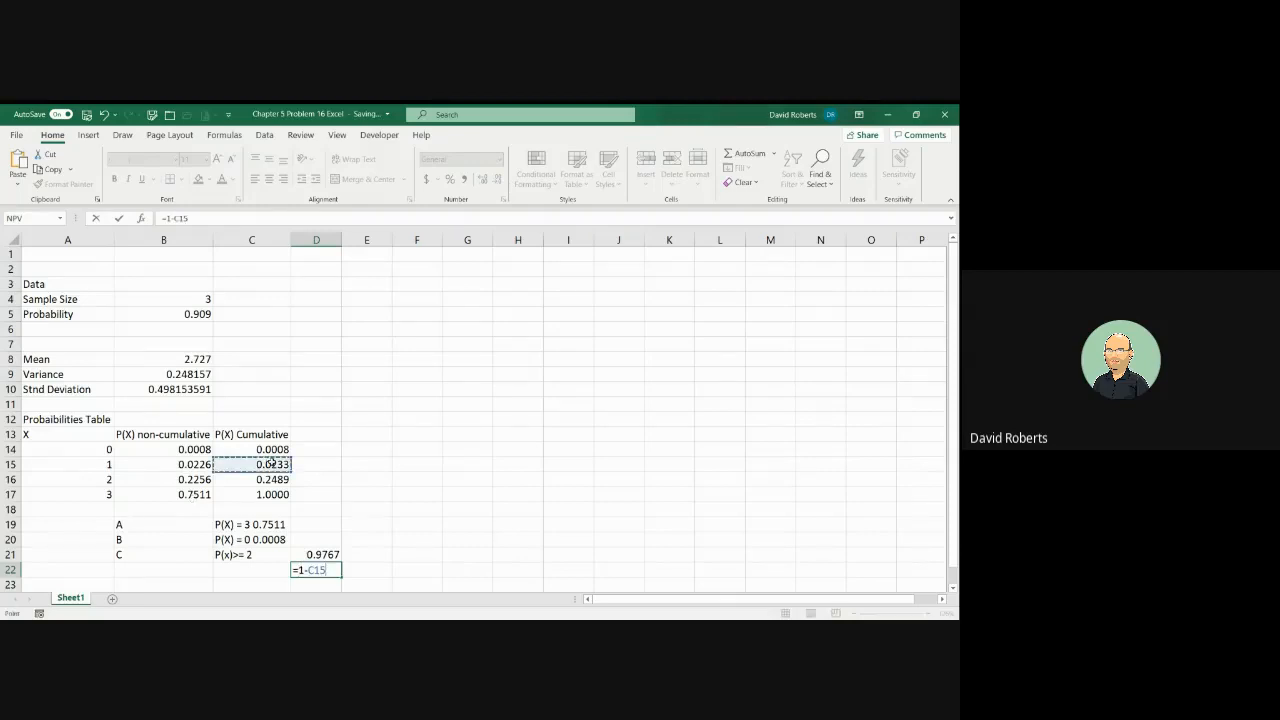
key("Return")
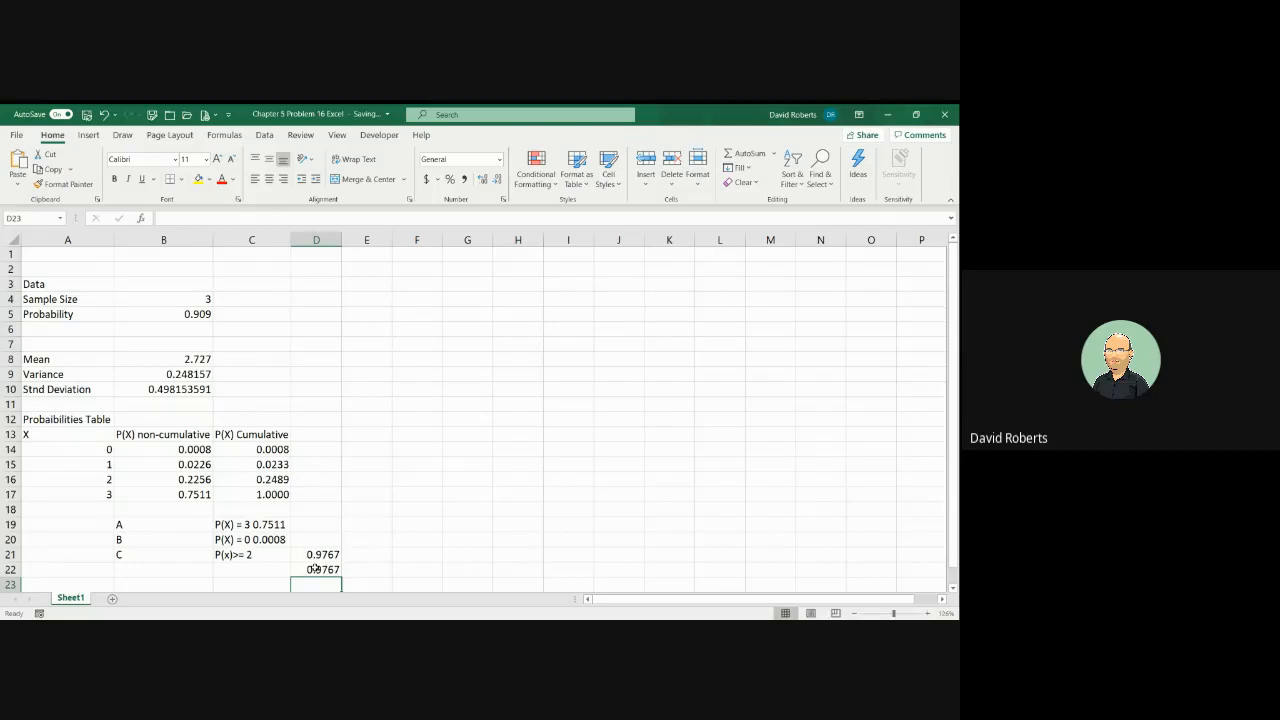
Step: Mark the mean and the standard deviation as part D answers by entering D in C8 and C10
scroll(315, 568, "down", 2)
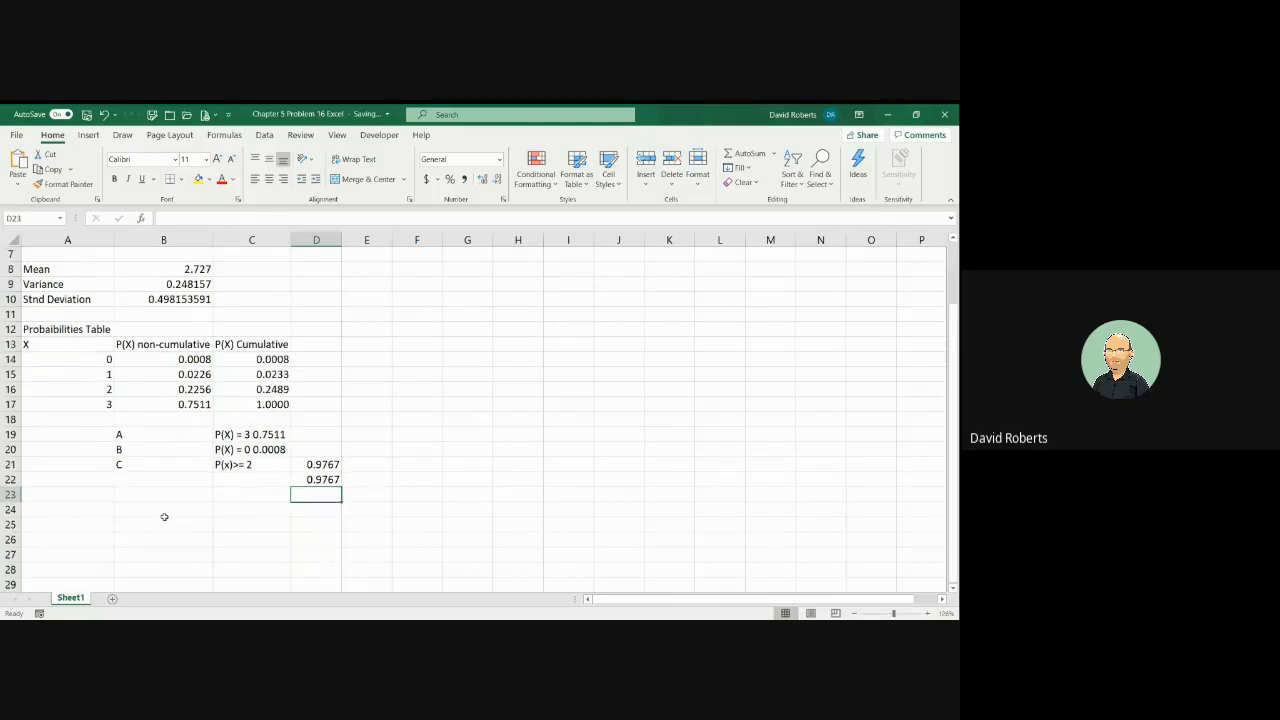
left_click(174, 513)
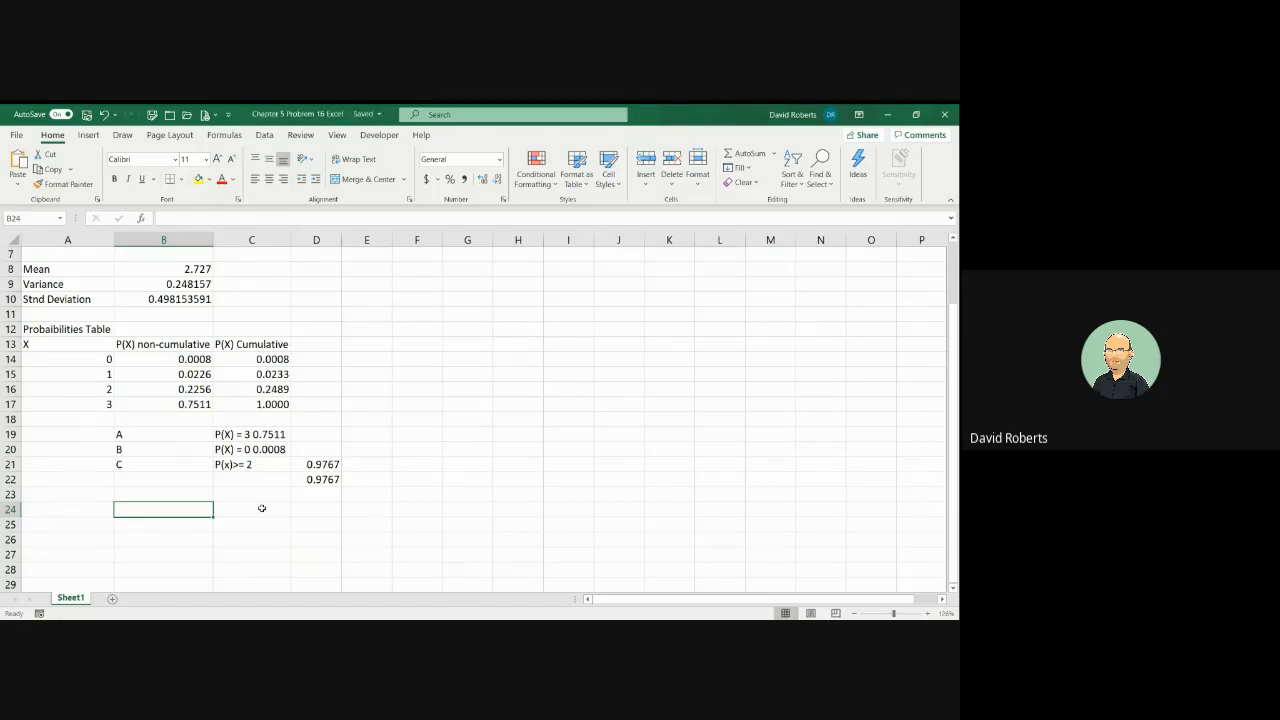
scroll(261, 508, "up", 1)
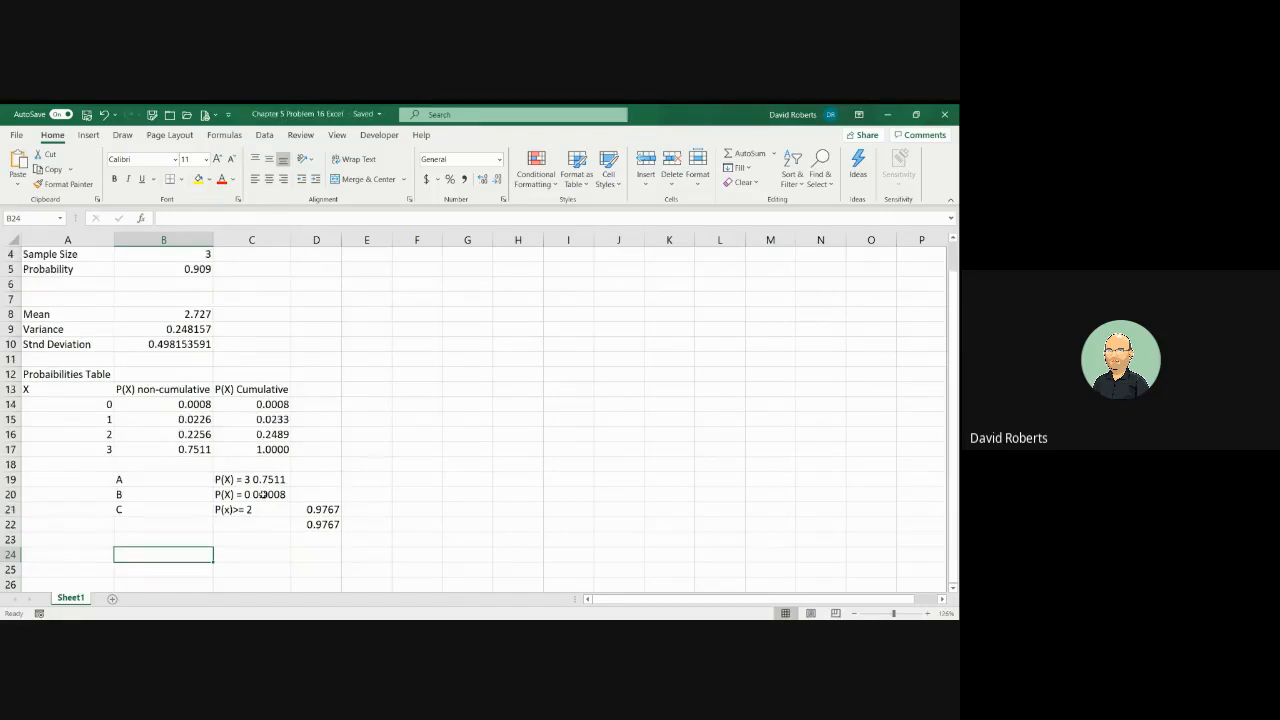
left_click(238, 317)
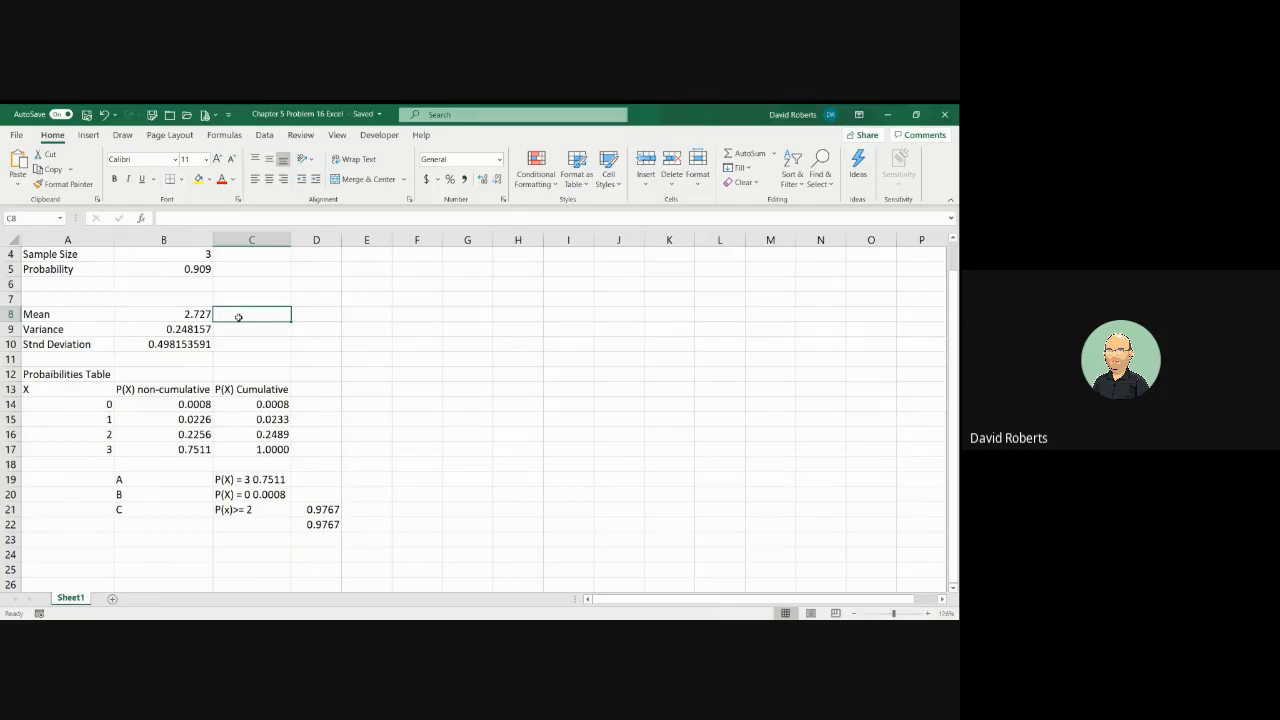
type("D")
key("Return")
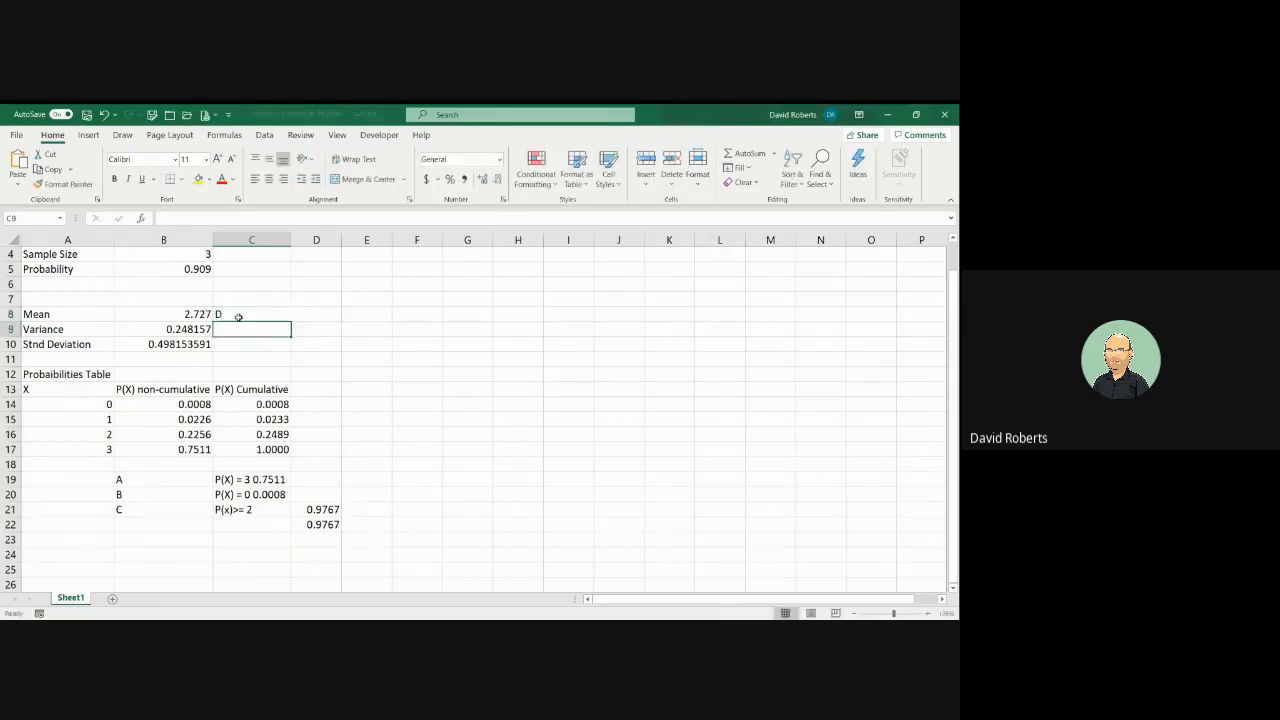
key("Return")
type("D")
key("Return")
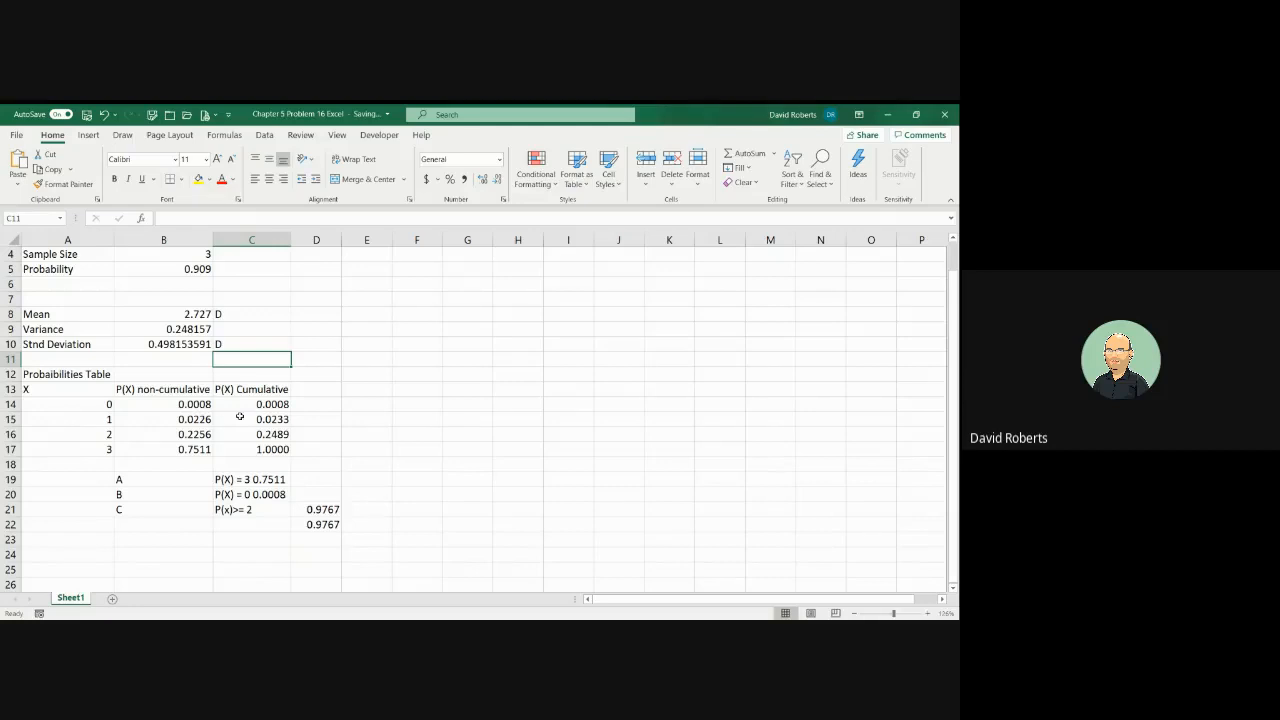
key("alt+Tab")
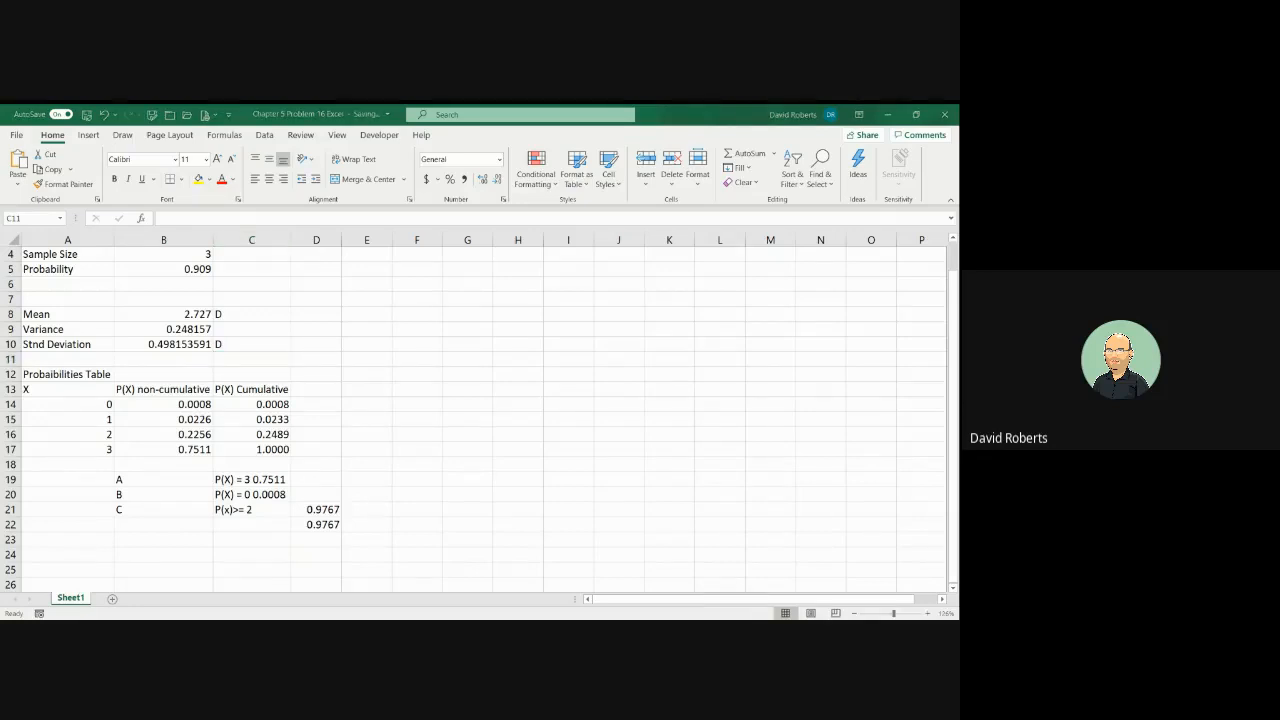